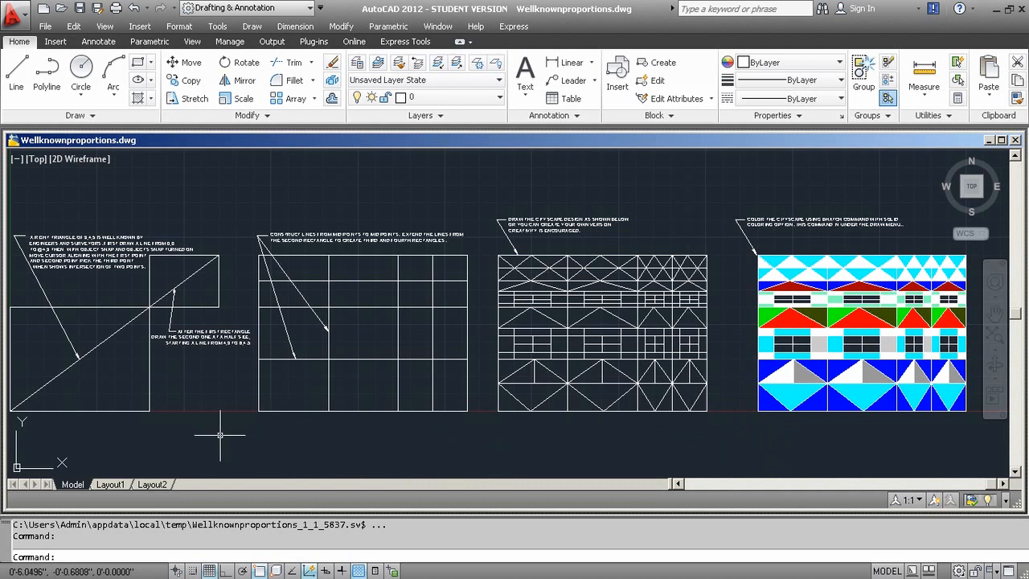
Examine the four reference figures and their notes, from the 3-4-5 triangle construction to the colored cityscape.
scroll(219, 434, up, 4)
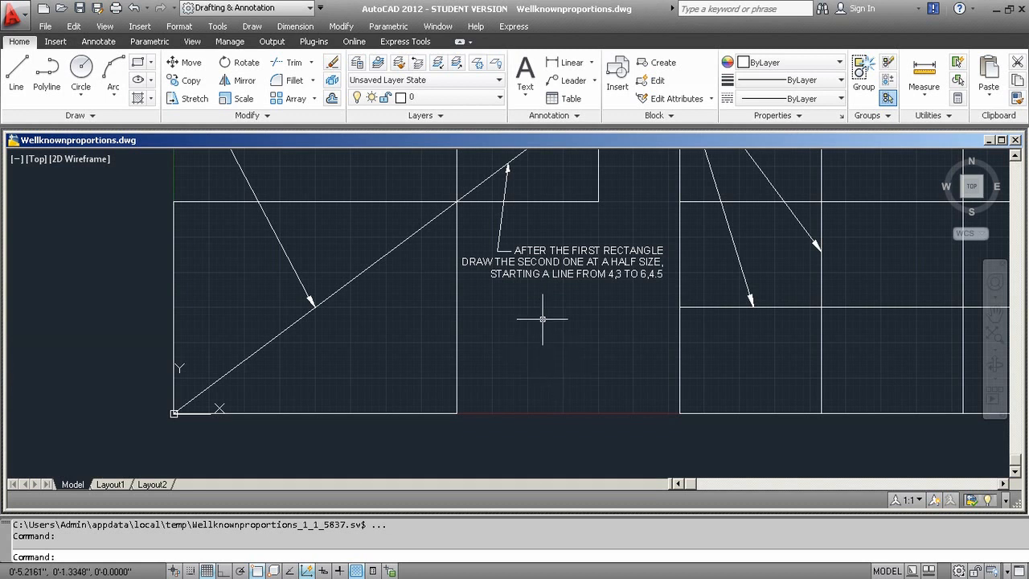
mouse_move(529, 298)
middle_down()
mouse_move(486, 360)
mouse_move(474, 416)
middle_up()
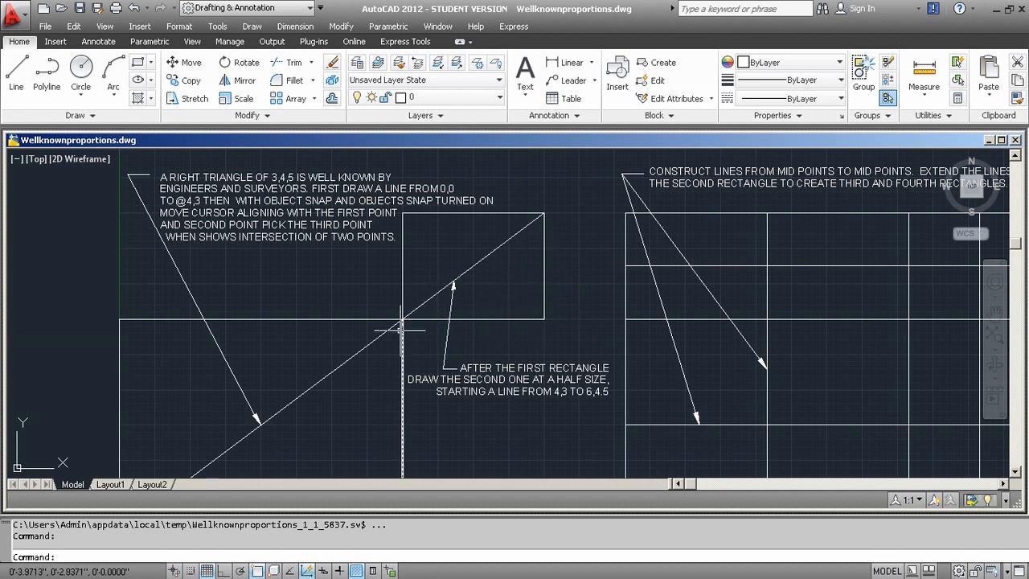
mouse_move(338, 388)
middle_down()
mouse_move(386, 315)
mouse_move(370, 345)
mouse_move(372, 327)
middle_up()
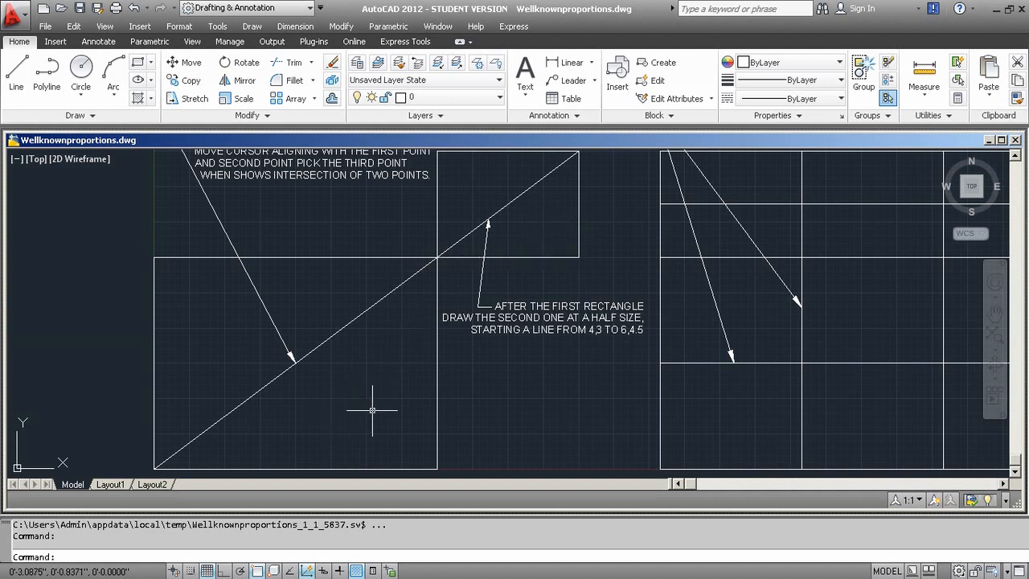
scroll(548, 387, down, 2)
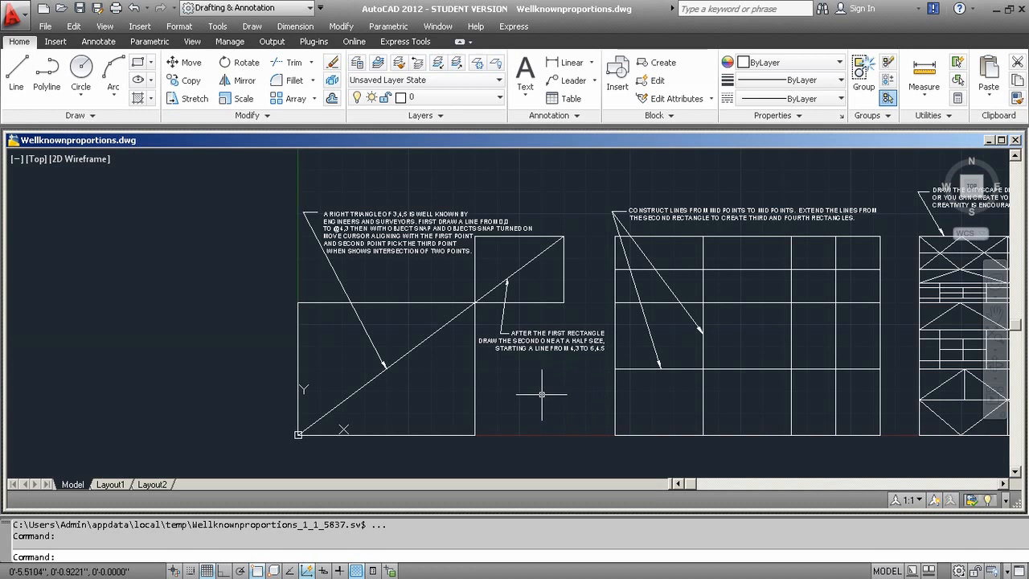
mouse_move(649, 375)
middle_down()
mouse_move(409, 369)
mouse_move(264, 352)
mouse_move(303, 337)
mouse_move(314, 344)
middle_up()
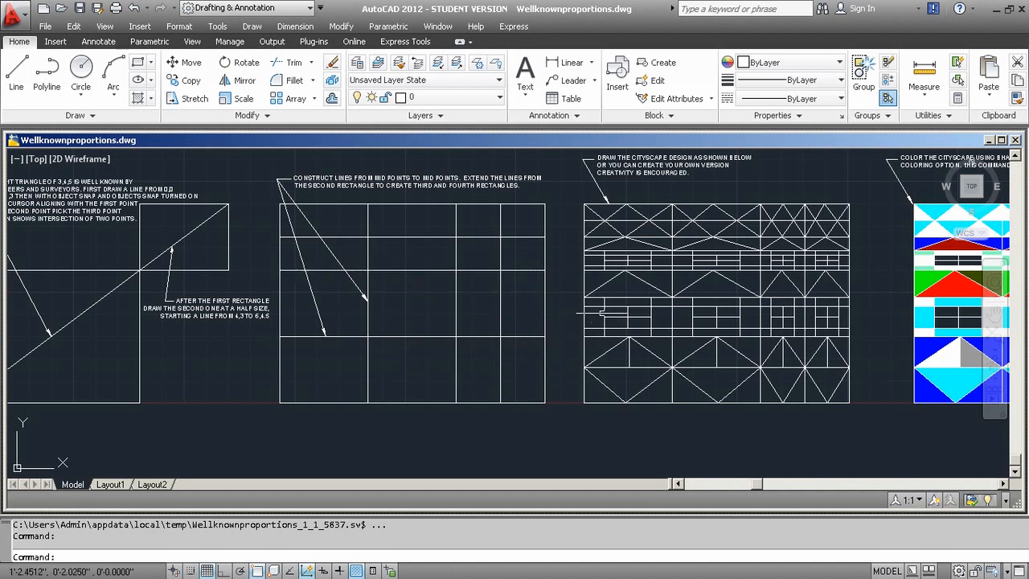
middle_drag(682, 288, 389, 306)
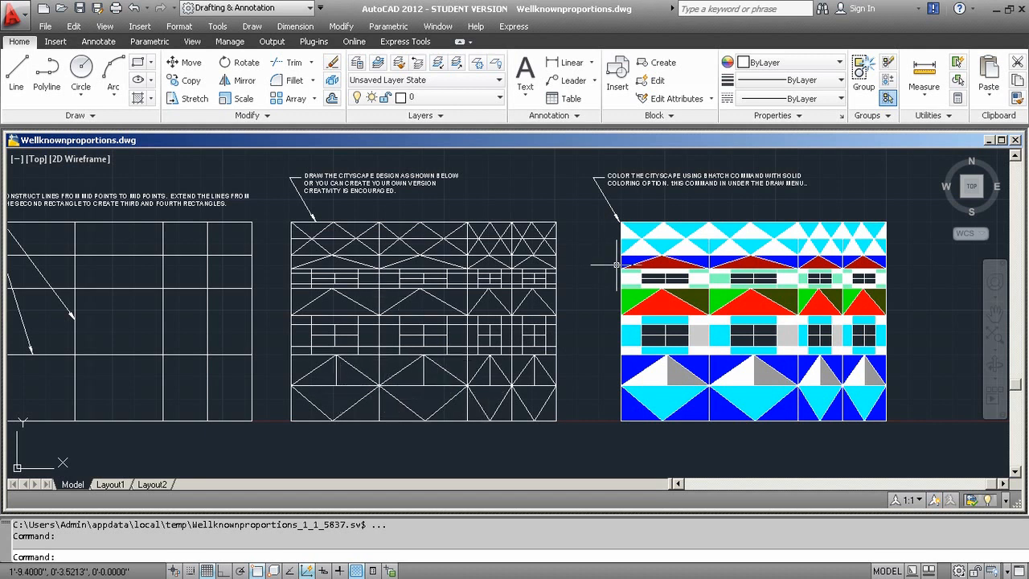
mouse_move(849, 292)
middle_down()
mouse_move(536, 287)
mouse_move(546, 283)
middle_up()
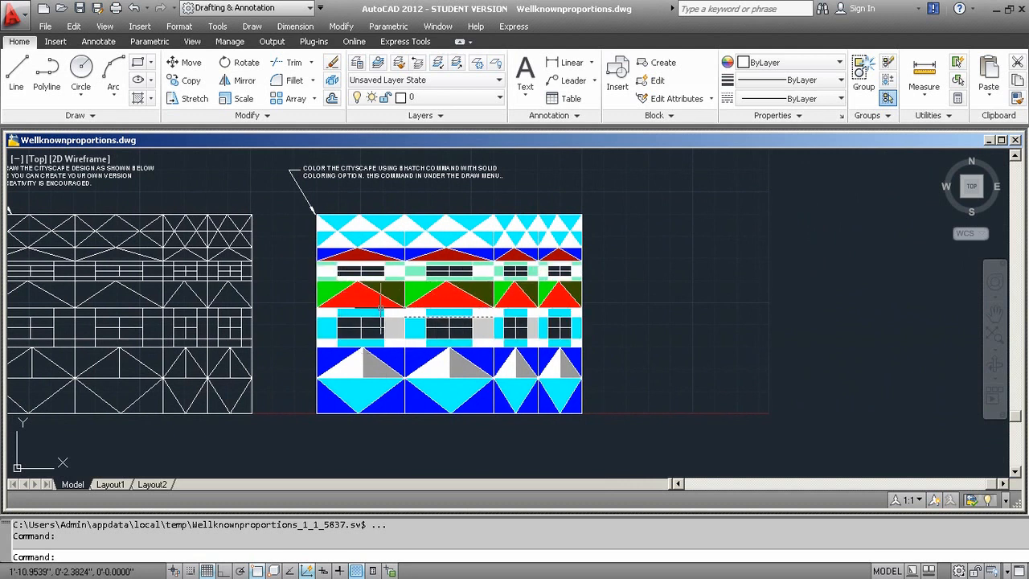
mouse_move(210, 323)
middle_down()
mouse_move(298, 305)
mouse_move(873, 252)
mouse_move(954, 271)
middle_up()
Draw a closed right triangle in the empty area below the first figure, using @4<0 for the base and @3<90 for the vertical leg.
mouse_move(450, 361)
middle_down()
mouse_move(521, 393)
mouse_move(549, 385)
mouse_move(604, 215)
mouse_move(544, 176)
mouse_move(568, 171)
middle_up()
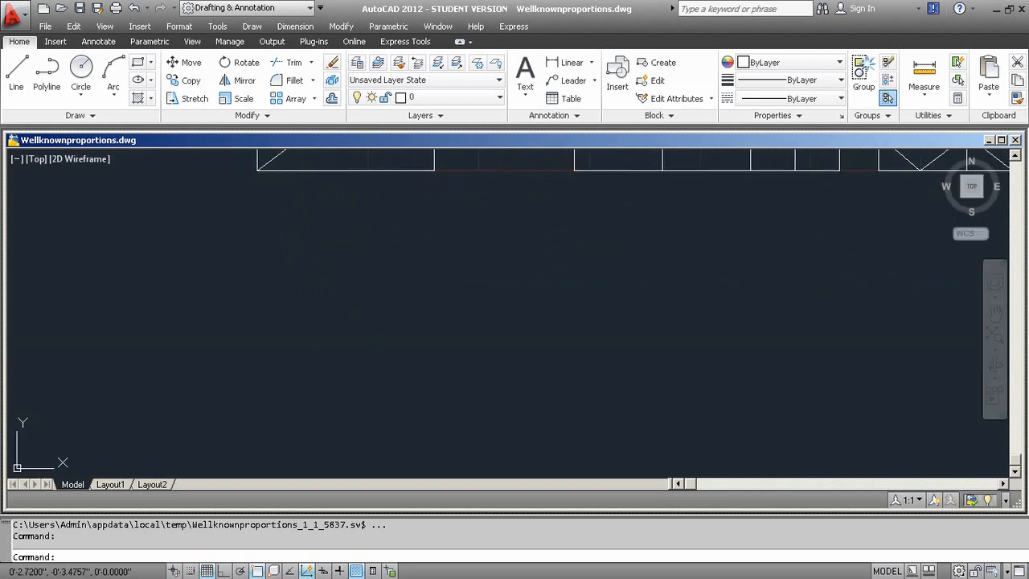
click(16, 85)
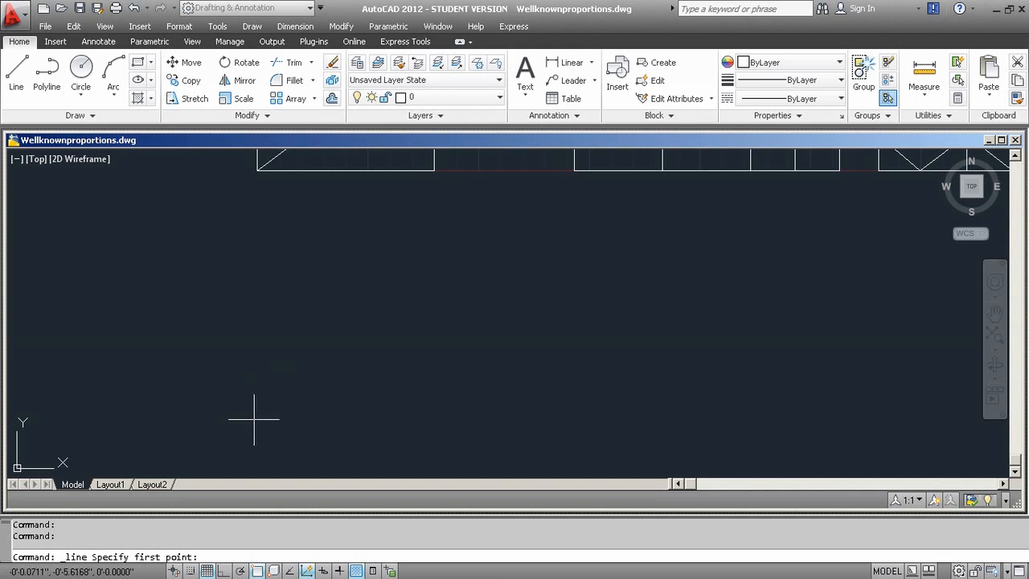
click(252, 416)
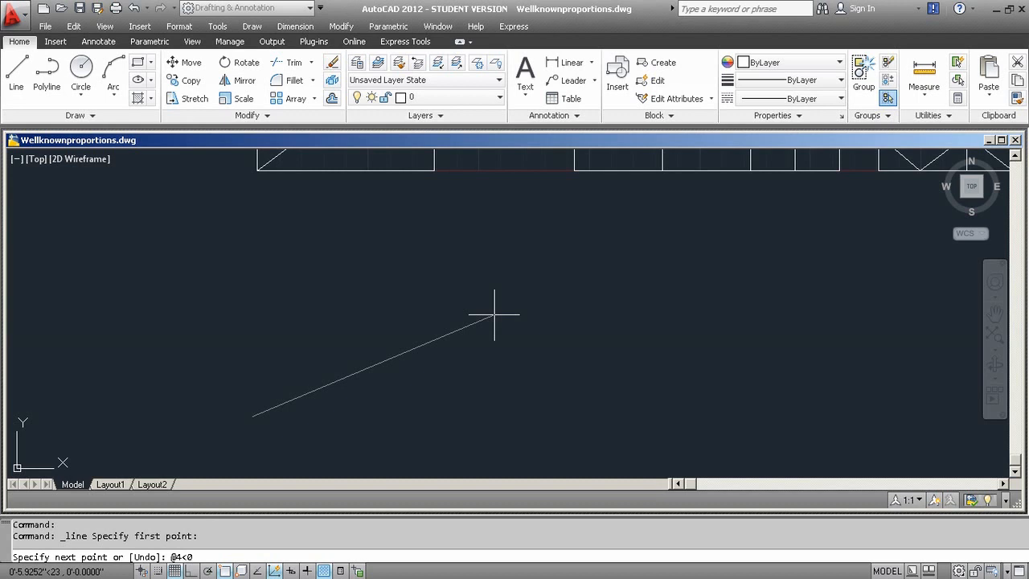
key(Return)
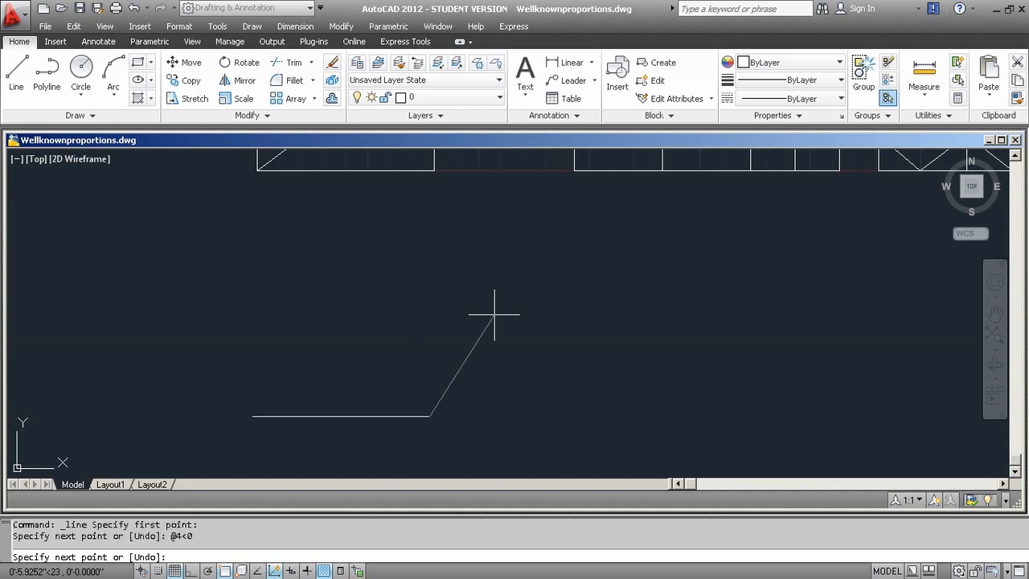
text(@3<90)
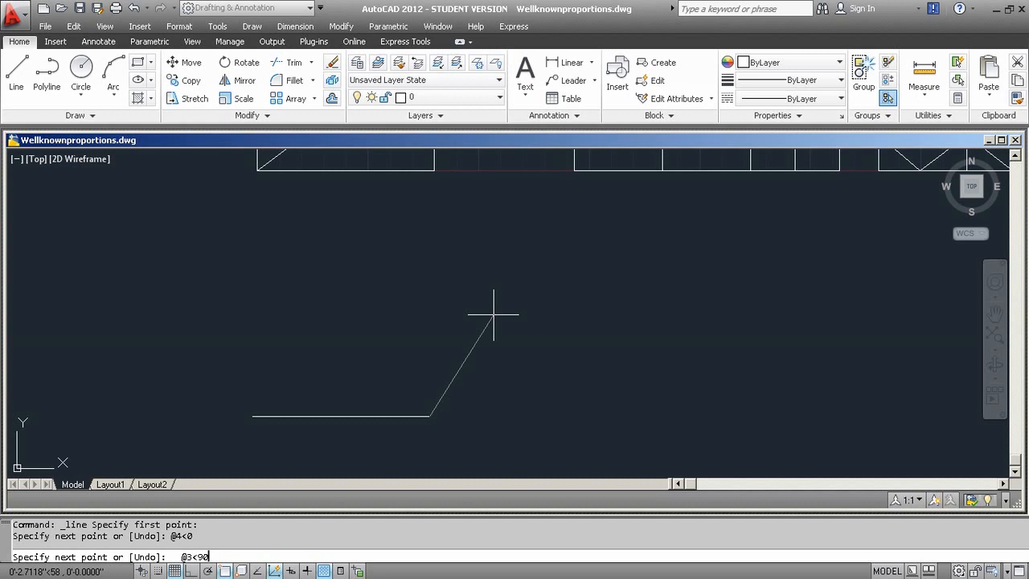
key(Return)
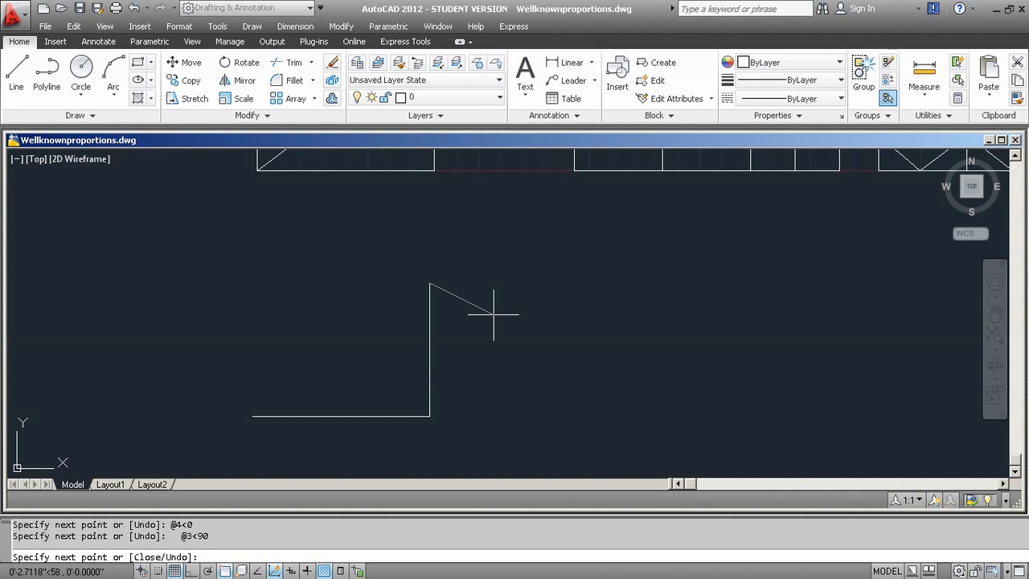
text(c)
key(Return)
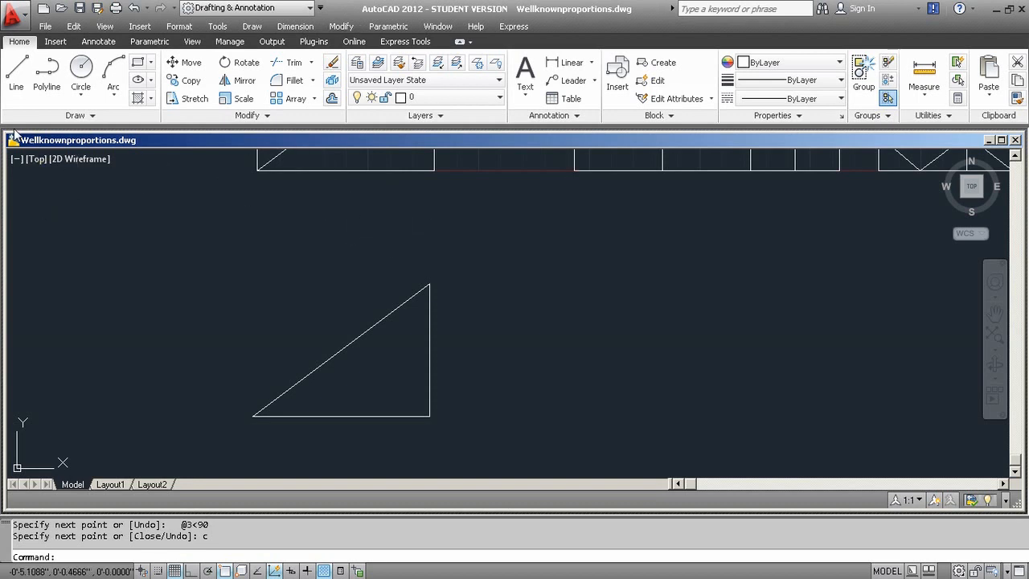
Complete the triangle into a rectangle with top and left lines, turning on object snap tracking to align the missing corner.
click(18, 84)
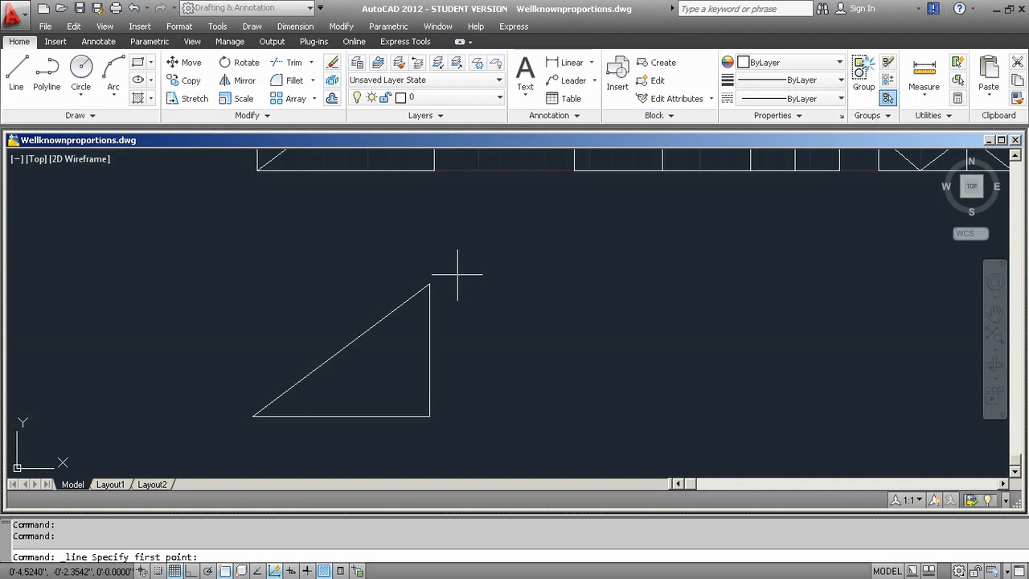
click(429, 282)
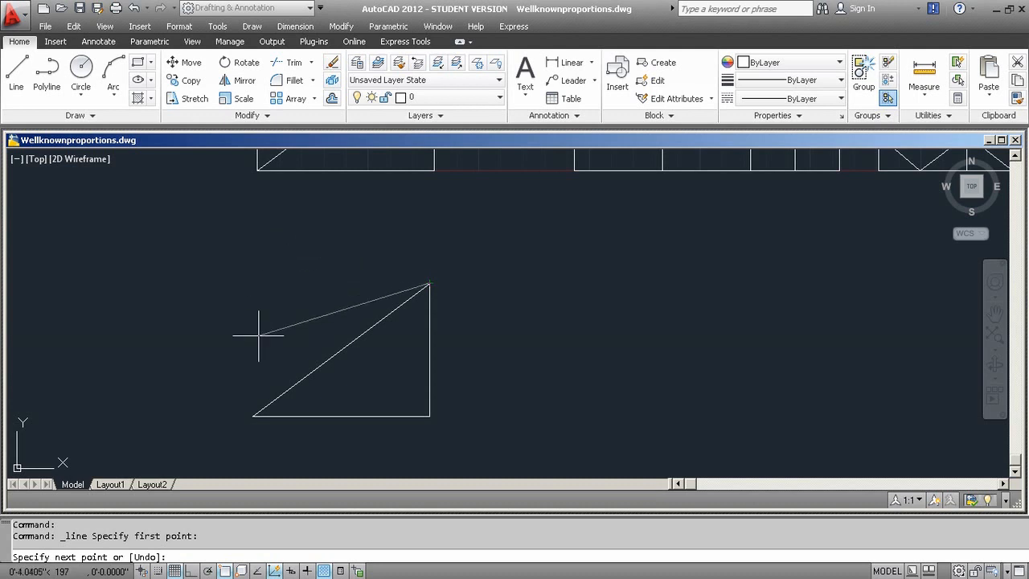
click(259, 570)
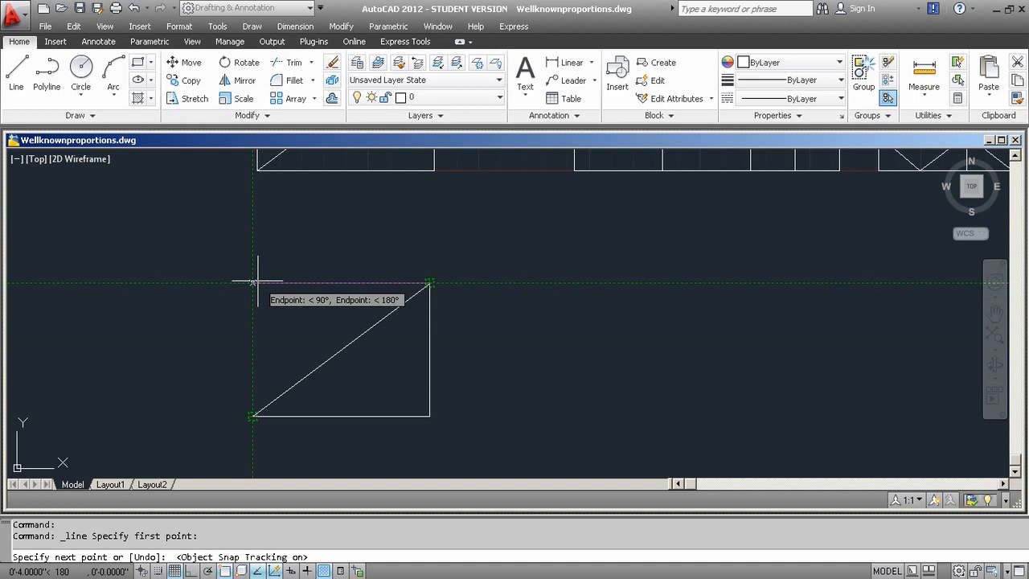
click(253, 282)
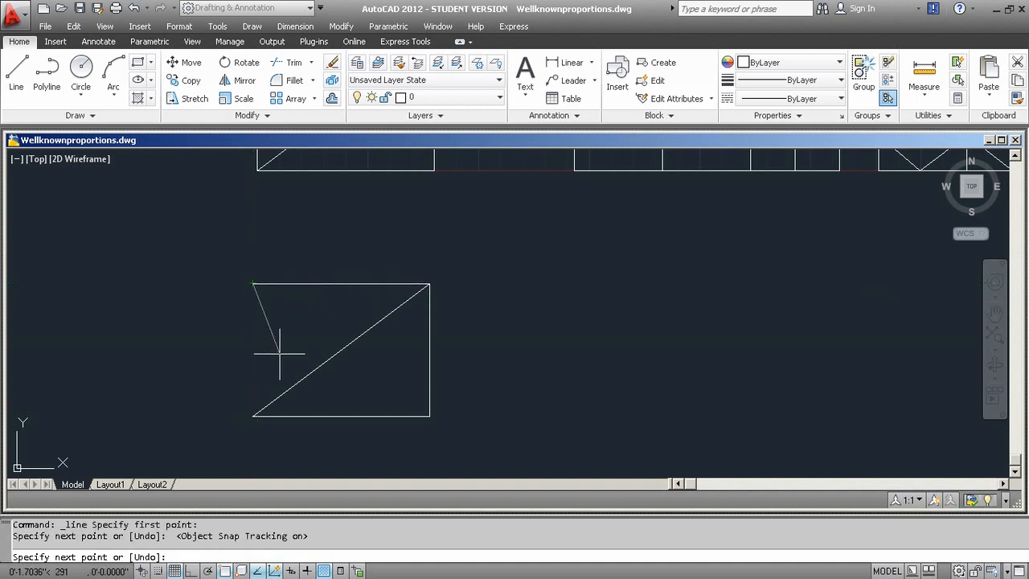
click(252, 417)
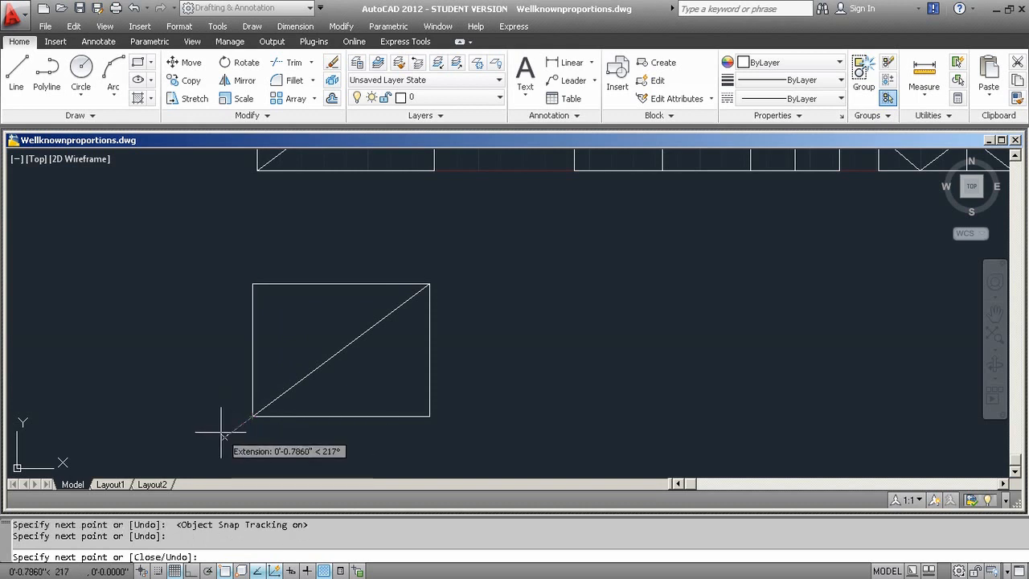
key(Return)
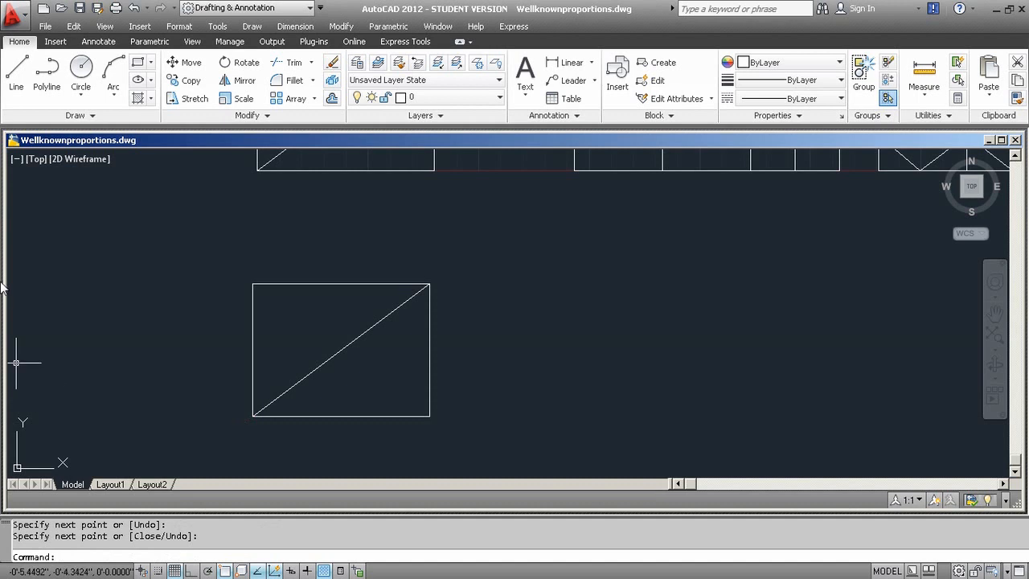
Draw a half-size second rectangle from the first rectangle's upper-right corner, with its opposite corner at @2,1.5.
mouse_move(483, 239)
middle_down()
mouse_move(441, 274)
mouse_move(450, 260)
mouse_move(448, 271)
middle_up()
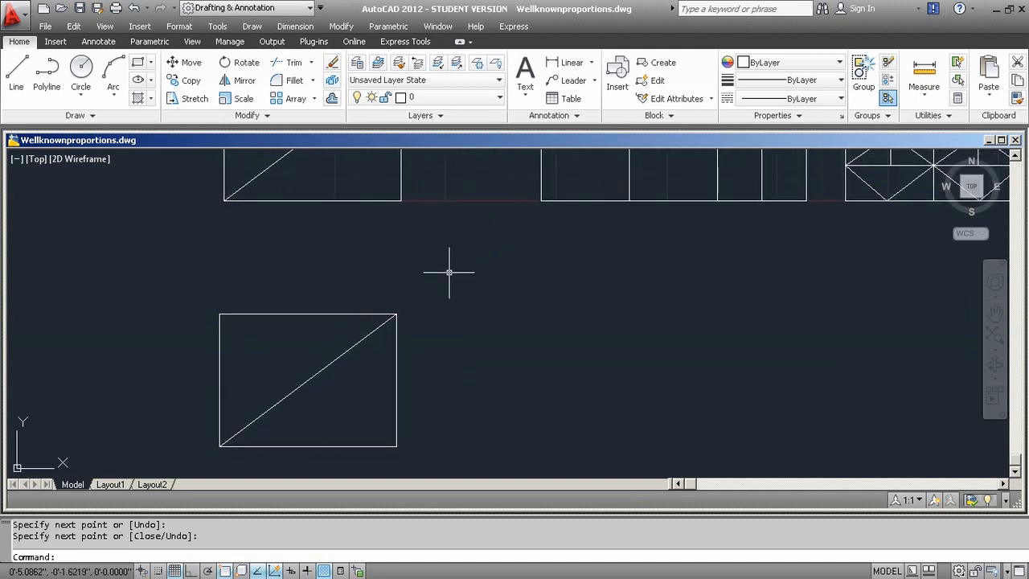
click(139, 65)
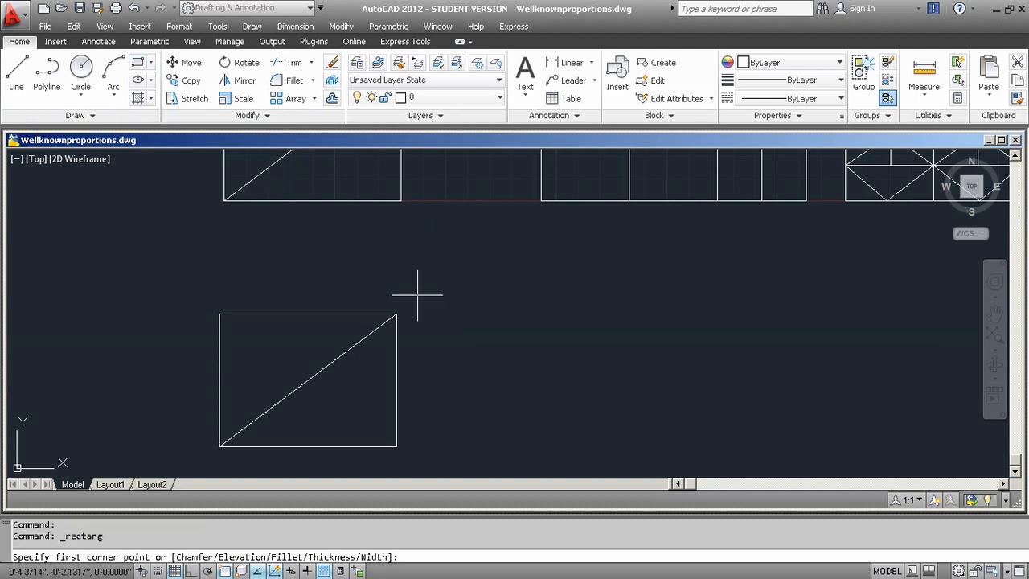
click(396, 313)
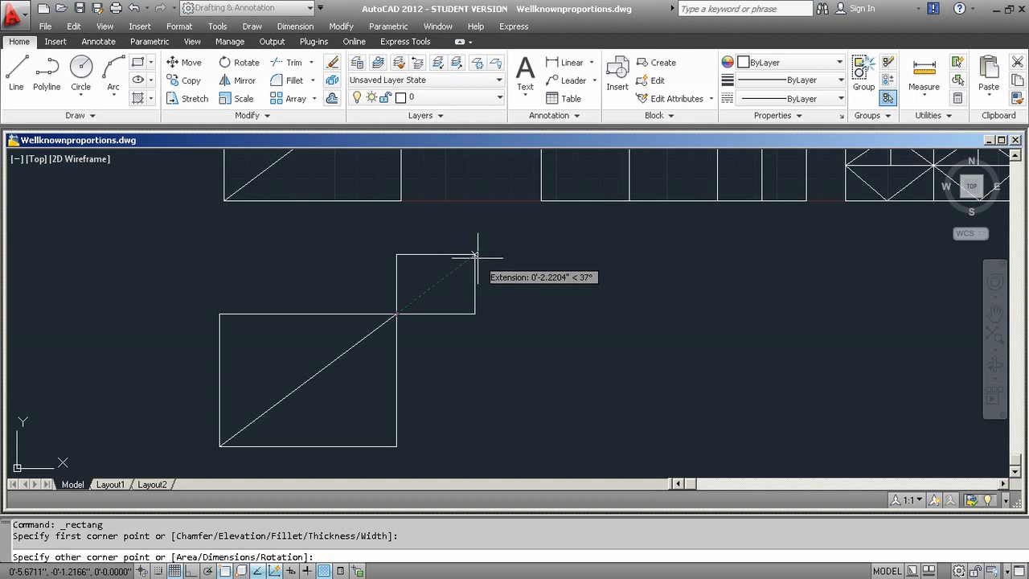
text(@)
text(2,1.5)
key(Return)
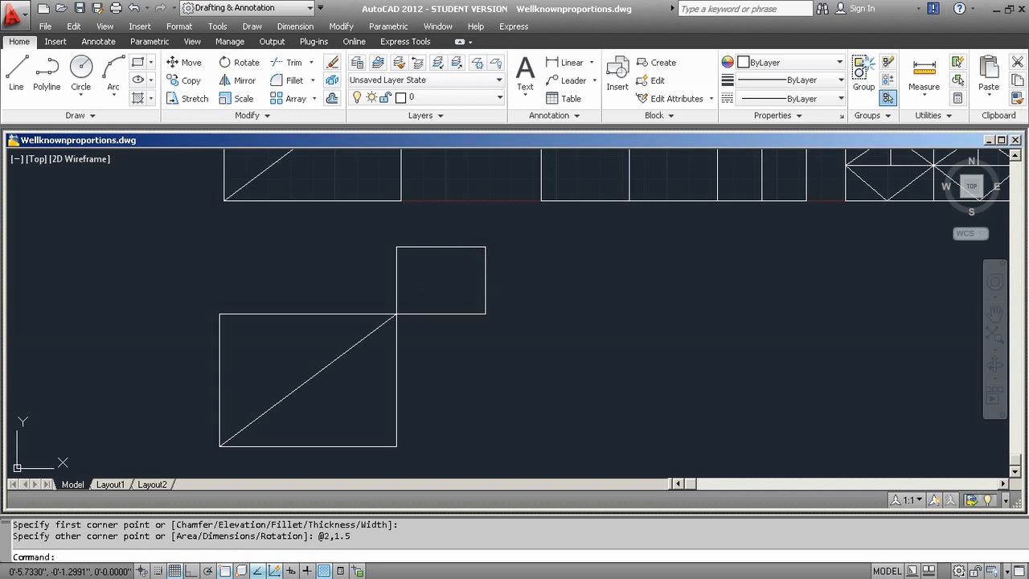
Erase the large rectangle's diagonal and draw top and left lines that close a third rectangle above it.
click(335, 355)
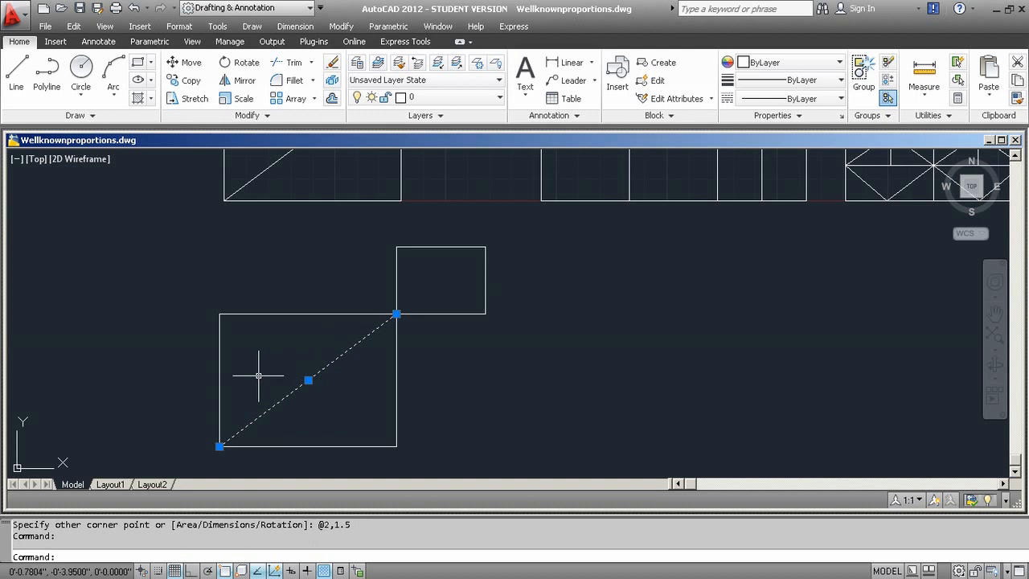
key(Delete)
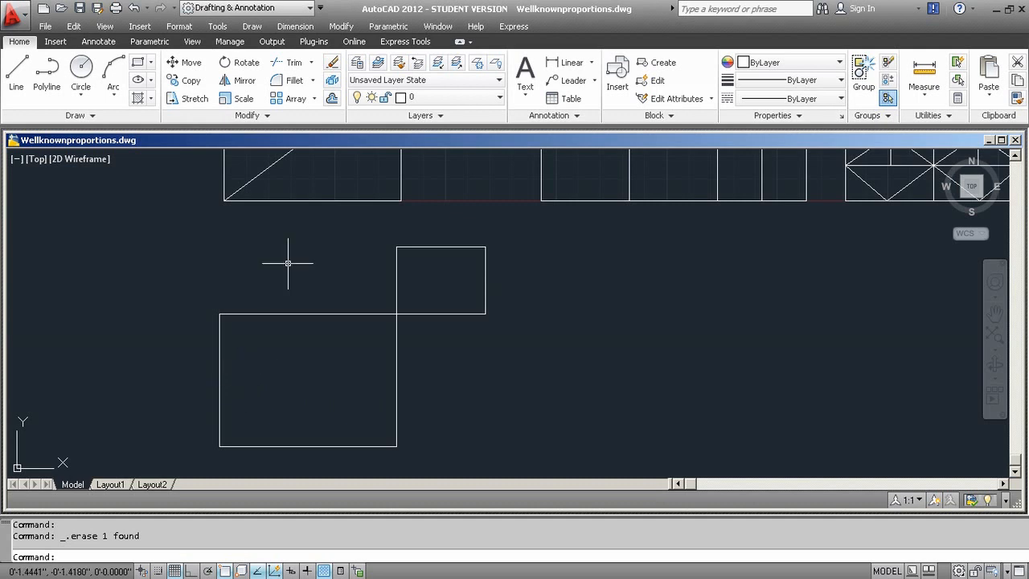
click(17, 71)
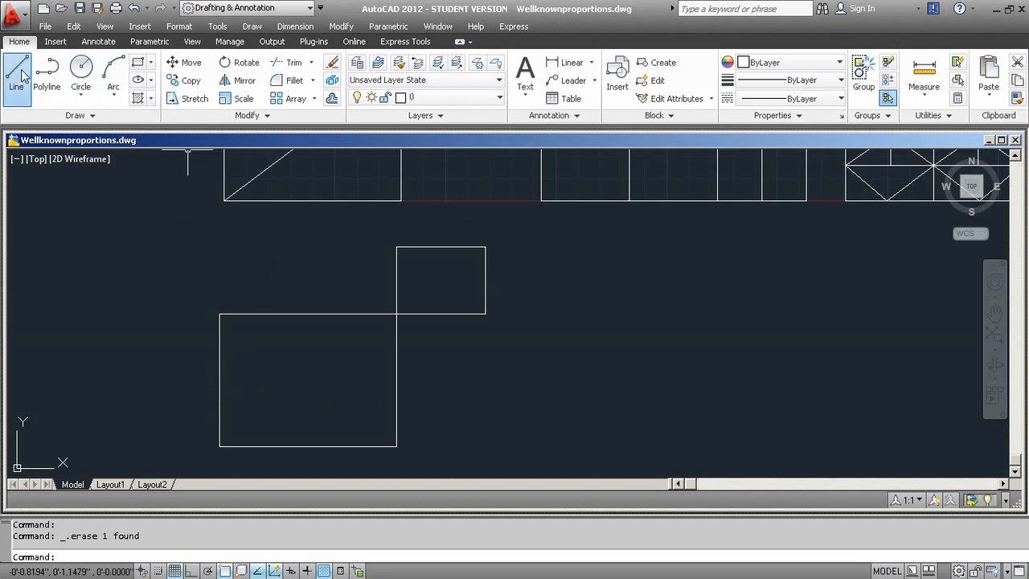
click(397, 247)
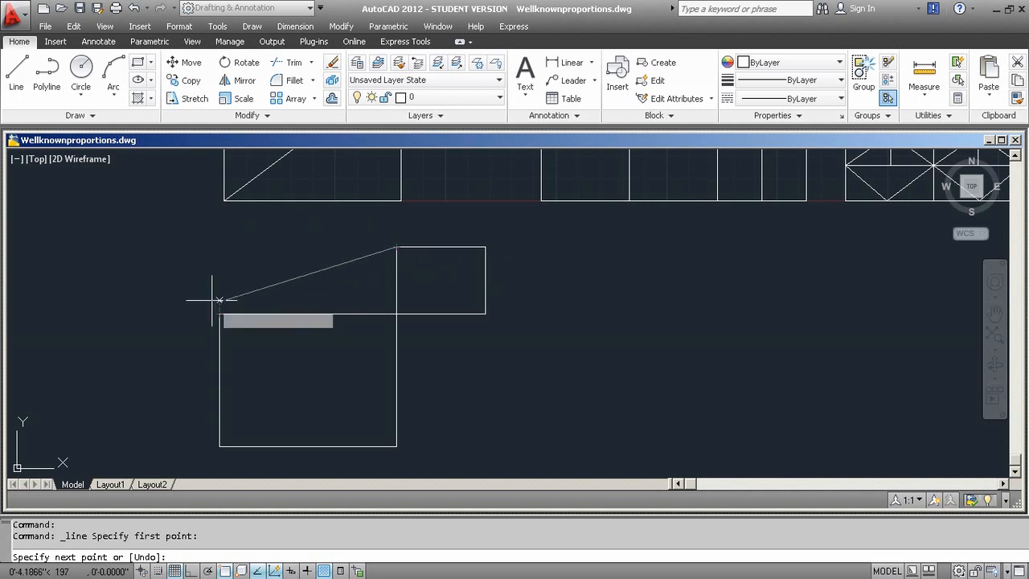
click(220, 247)
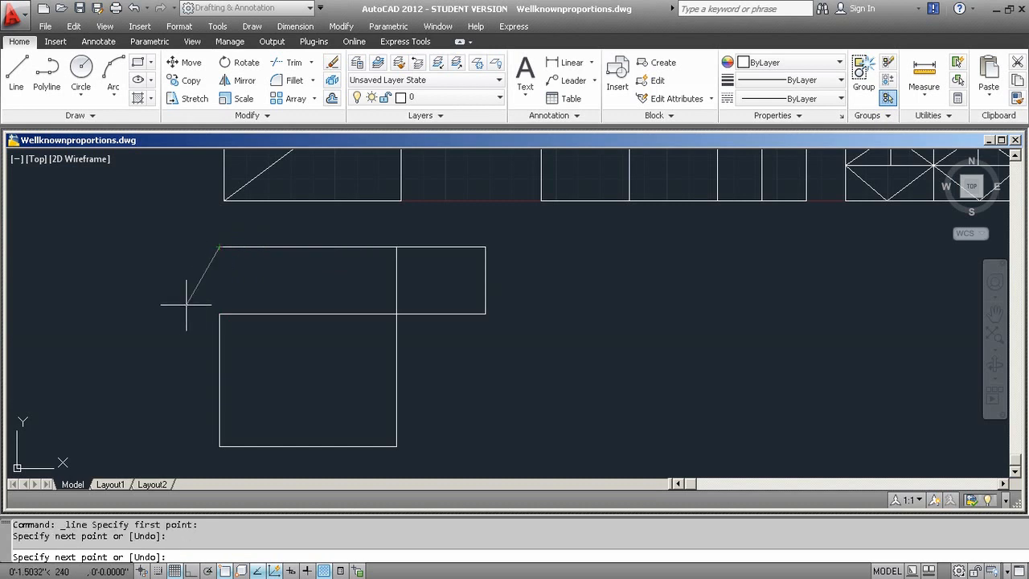
click(219, 313)
key(Return)
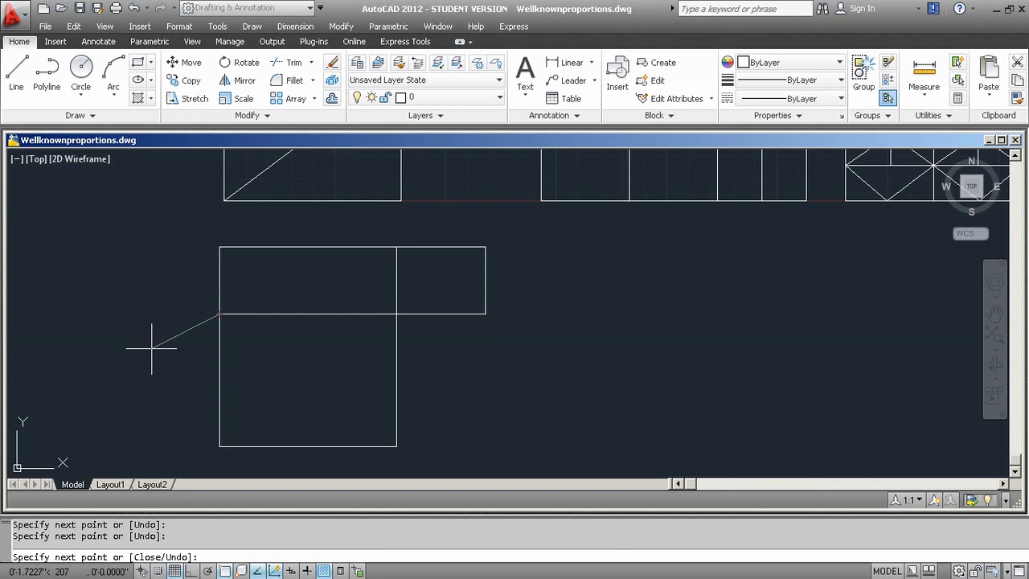
Draw bottom and right lines from the large rectangle's lower-right corner to the small rectangle's lower-right corner, closing the fourth rectangle.
key(Return)
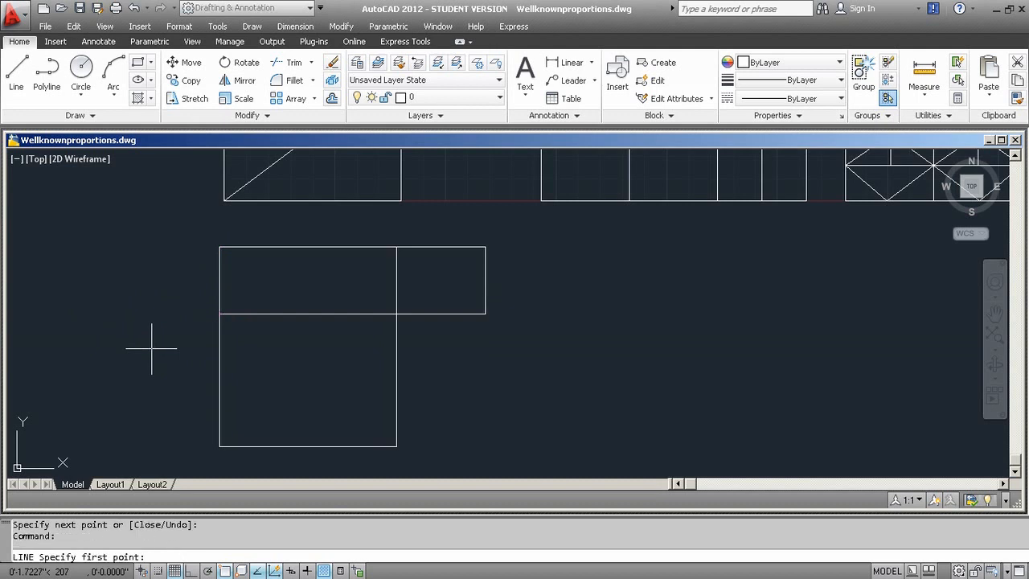
click(396, 446)
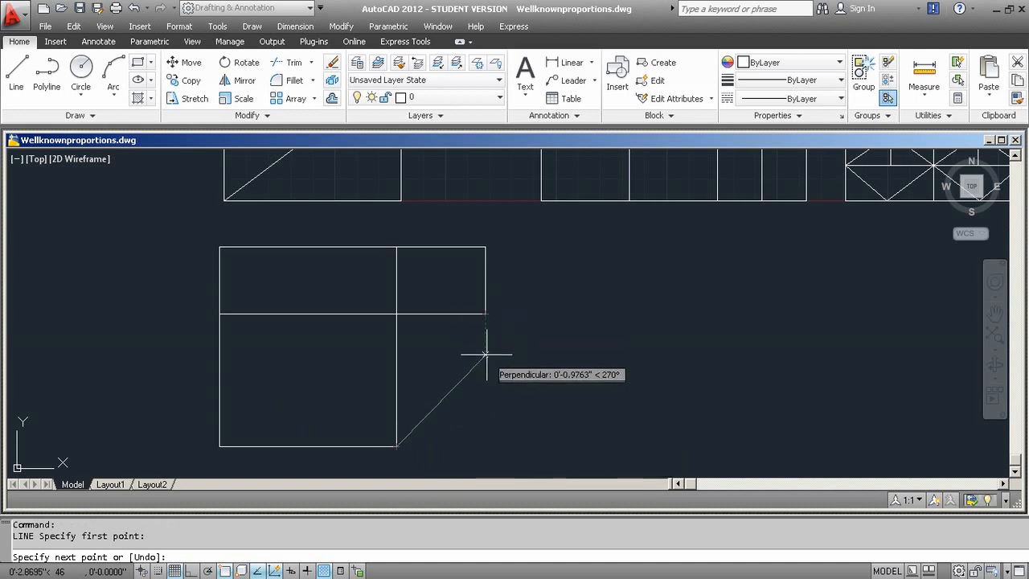
click(485, 445)
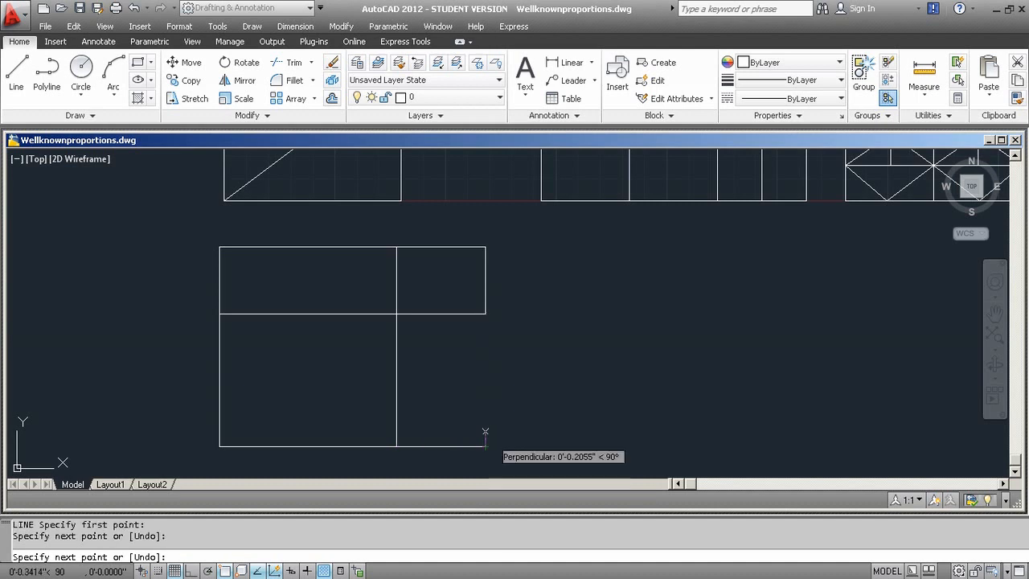
click(485, 313)
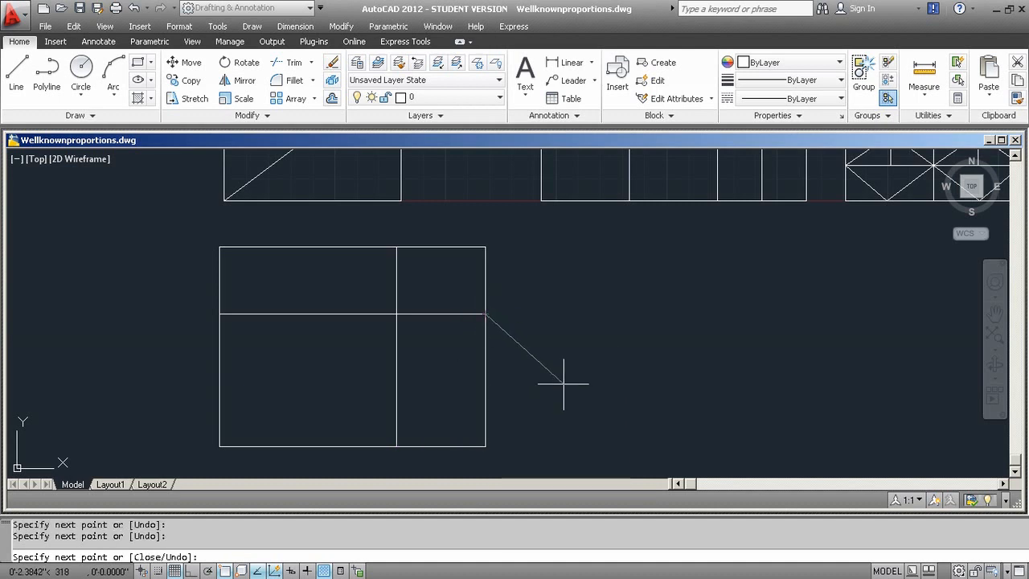
key(Return)
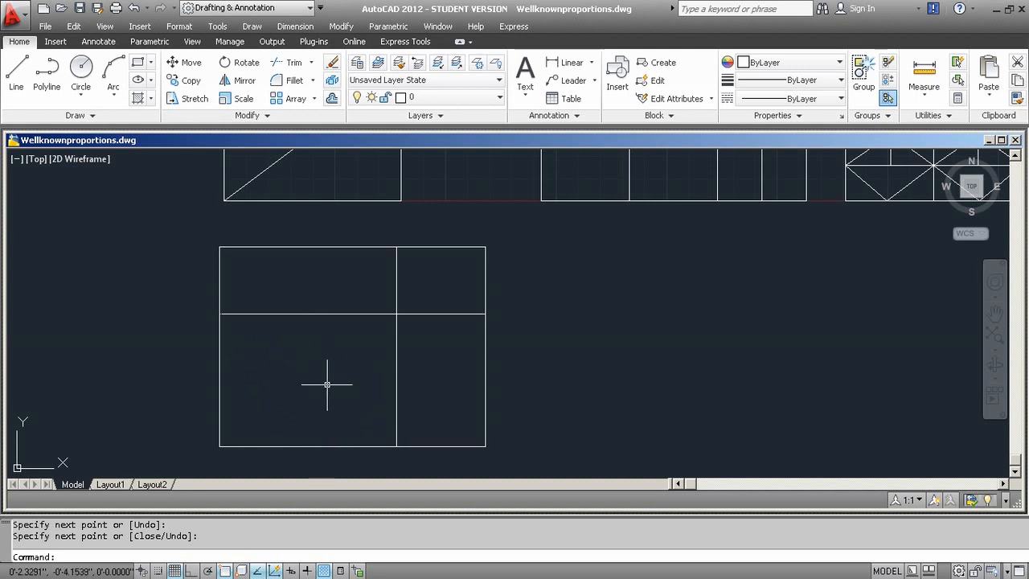
Check the object snap modes, with all enabled, and draw a vertical line between the top and bottom midpoints of the large lower-left rectangle.
click(16, 80)
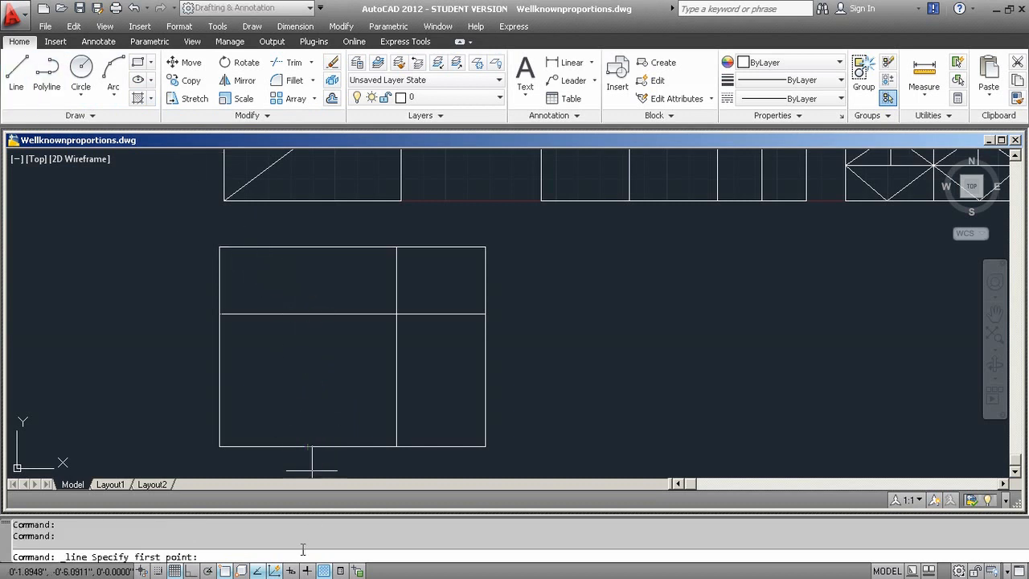
right_click(226, 570)
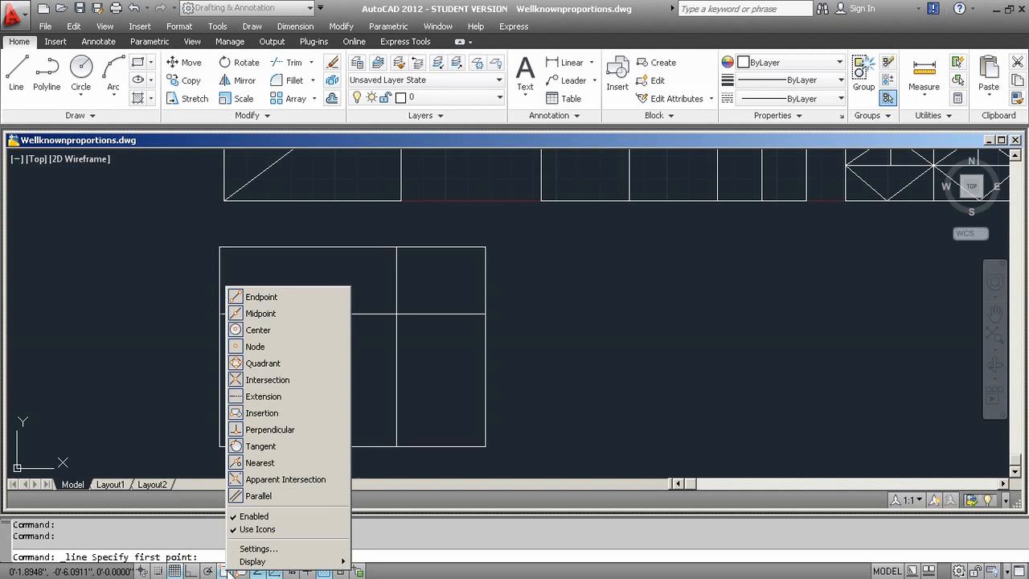
click(261, 546)
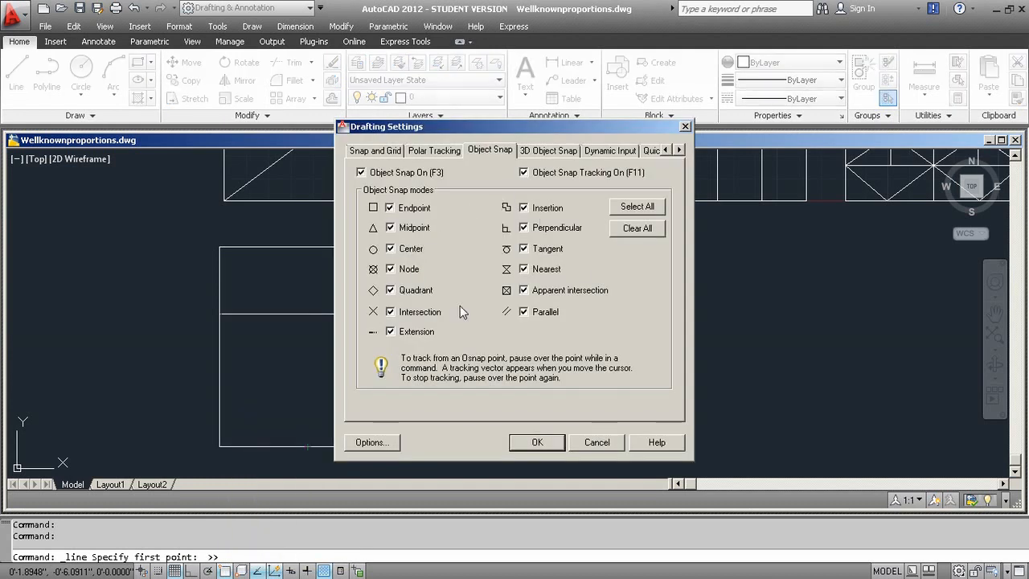
click(537, 441)
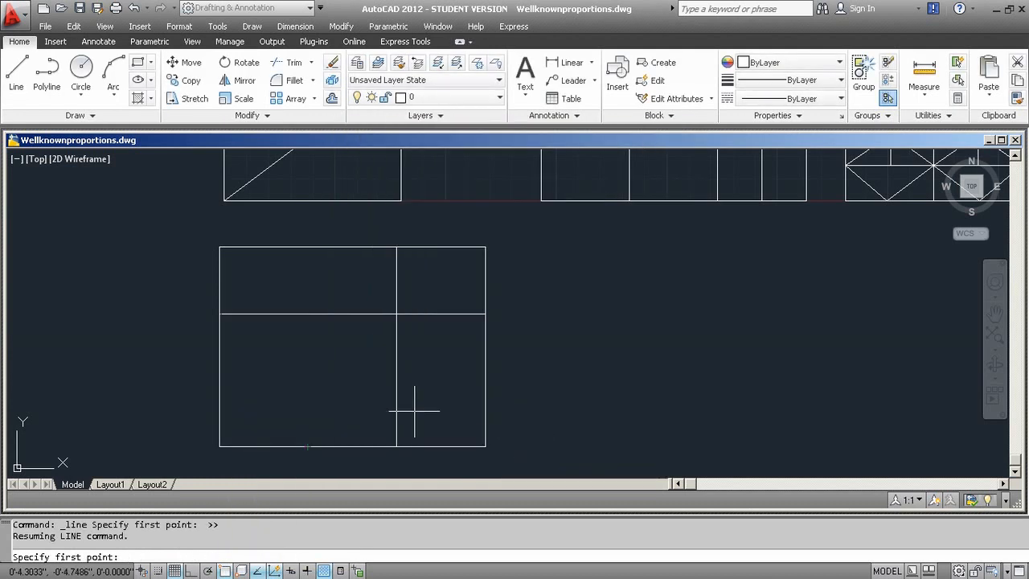
click(308, 314)
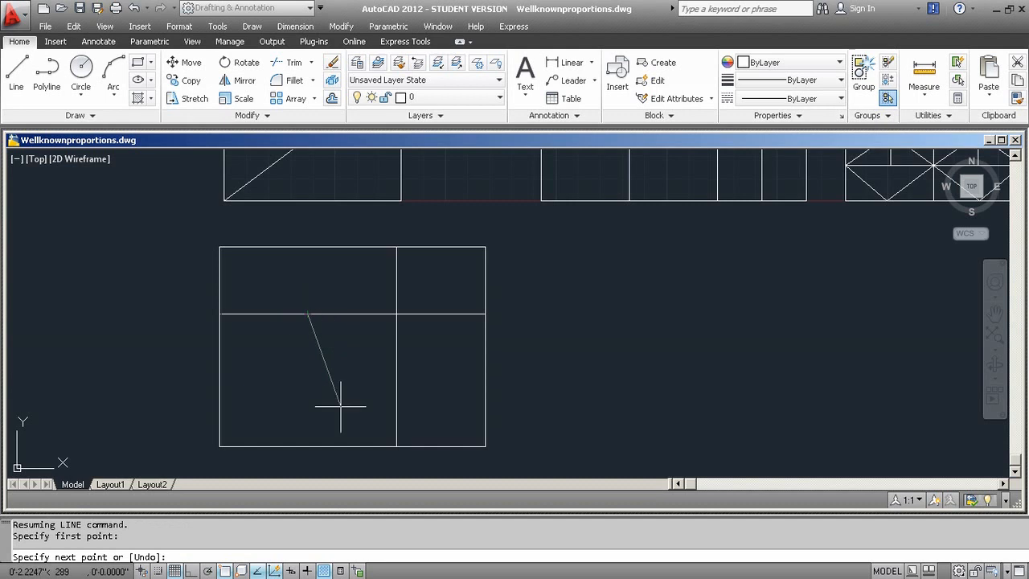
click(310, 444)
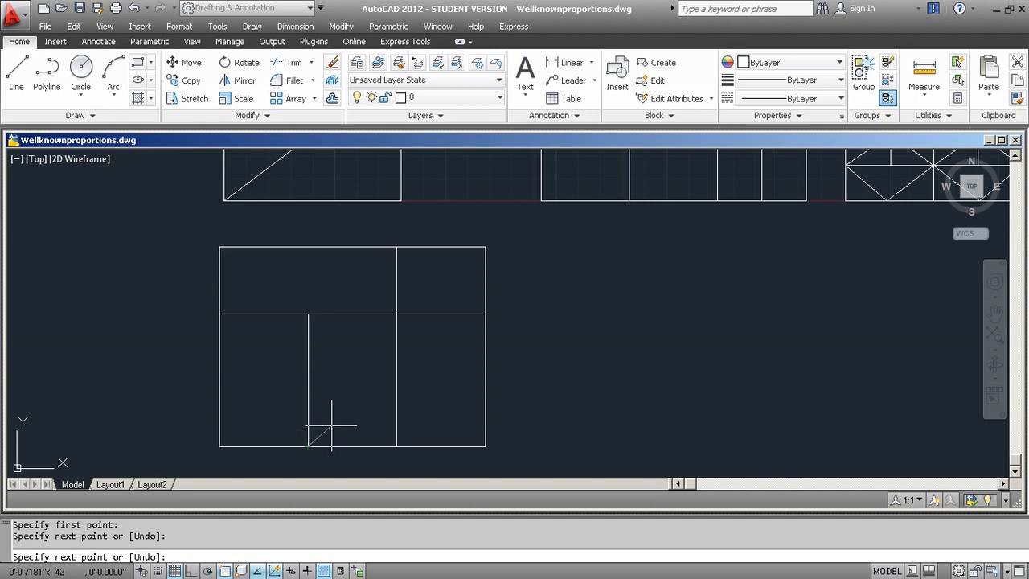
key(Return)
Draw a horizontal line from the left-side midpoint to the right side of the large lower-left rectangle.
key(Return)
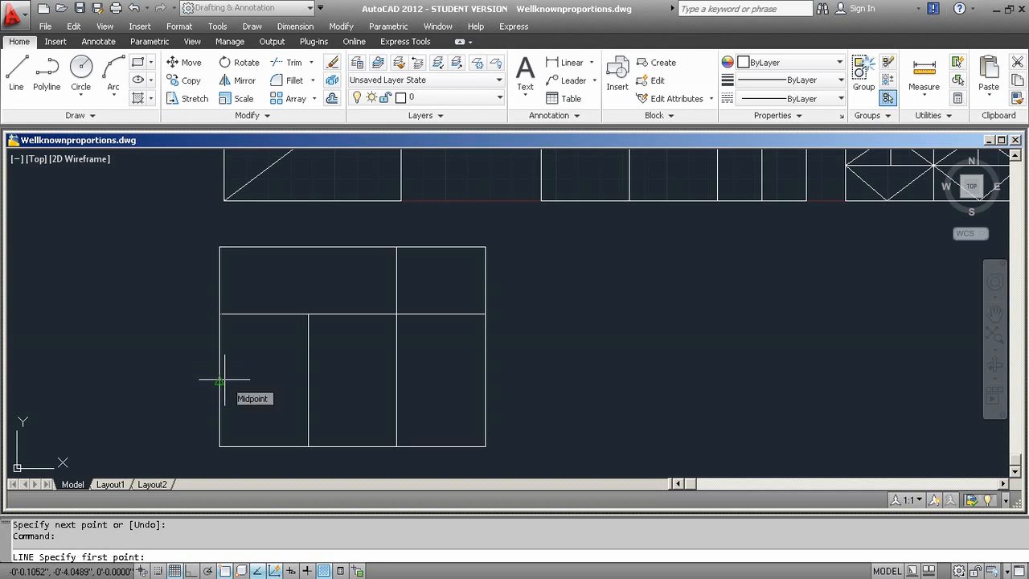
click(225, 380)
click(394, 379)
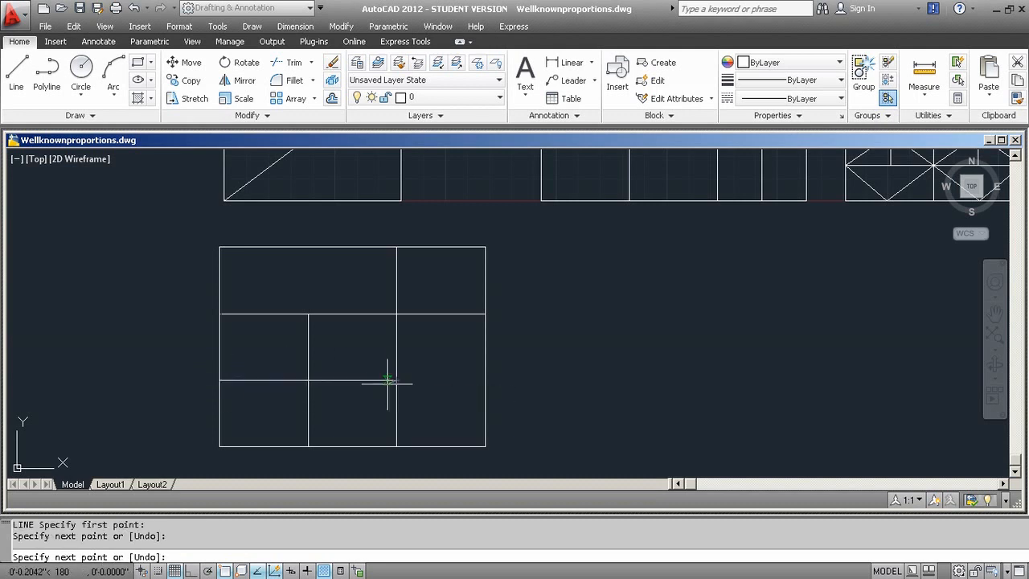
key(Return)
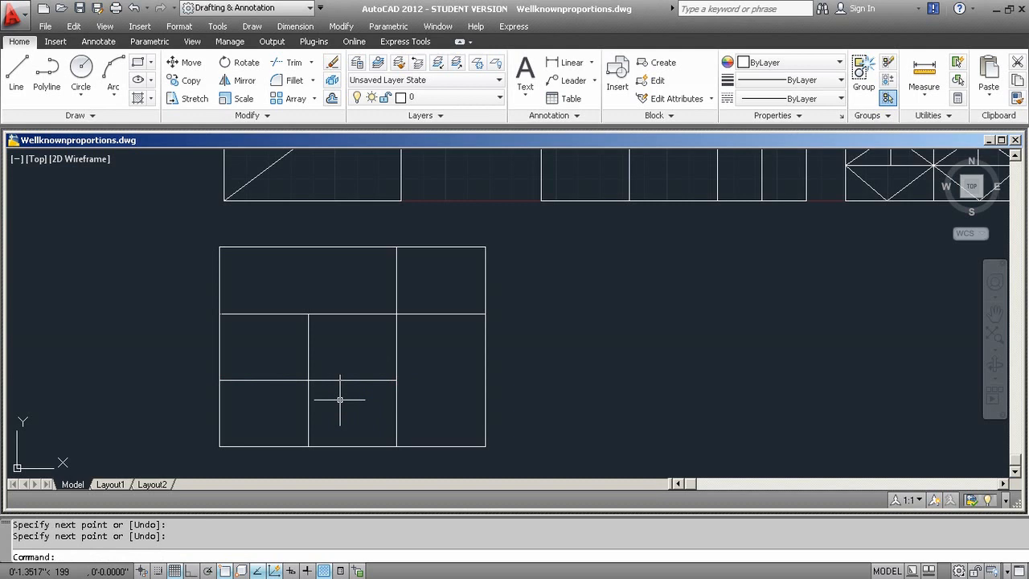
Divide the lower-right rectangle into quarters with a vertical and a horizontal line through its side midpoints.
key(Return)
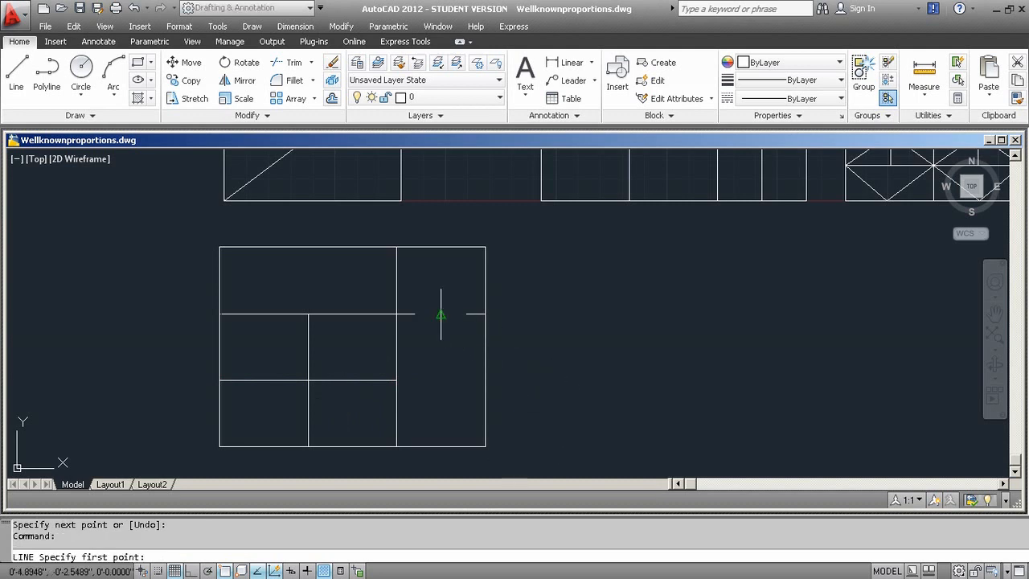
click(440, 313)
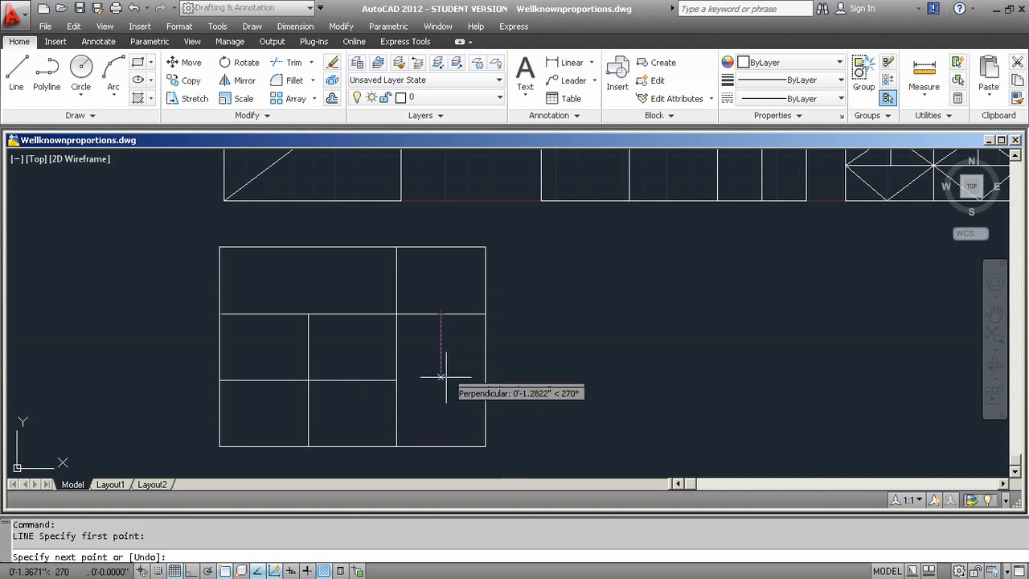
click(440, 446)
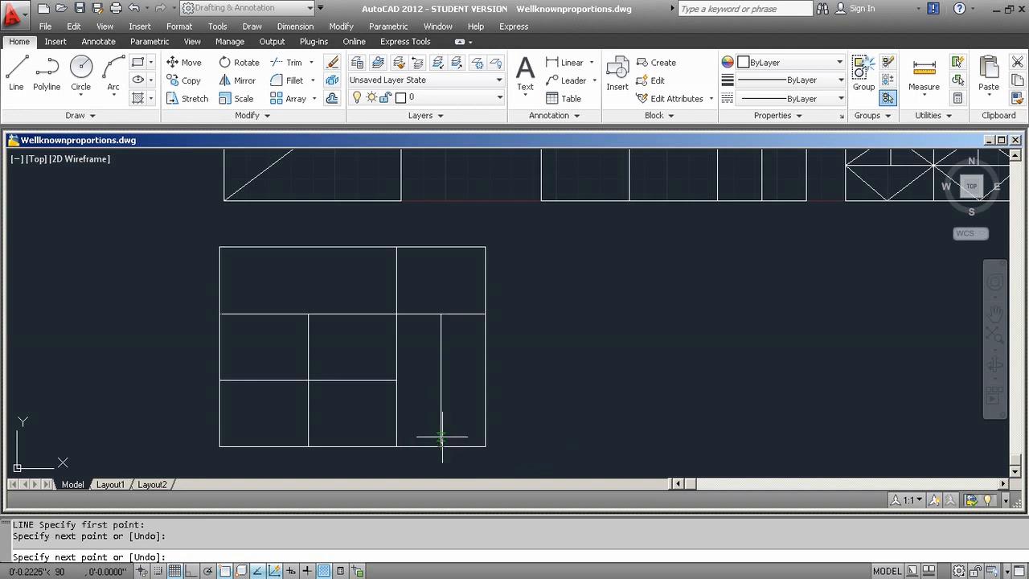
key(Return)
key(Return)
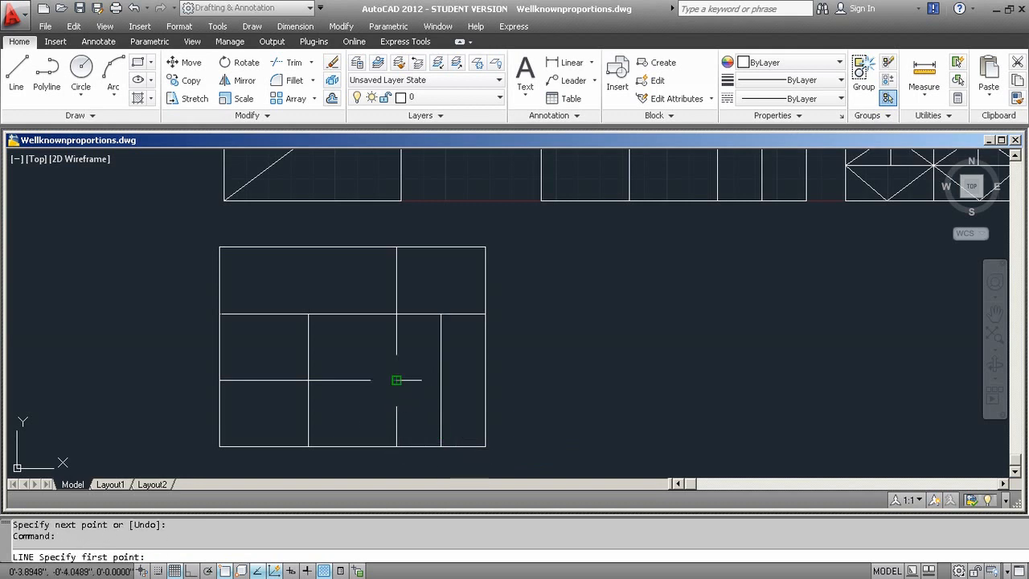
click(396, 379)
click(485, 379)
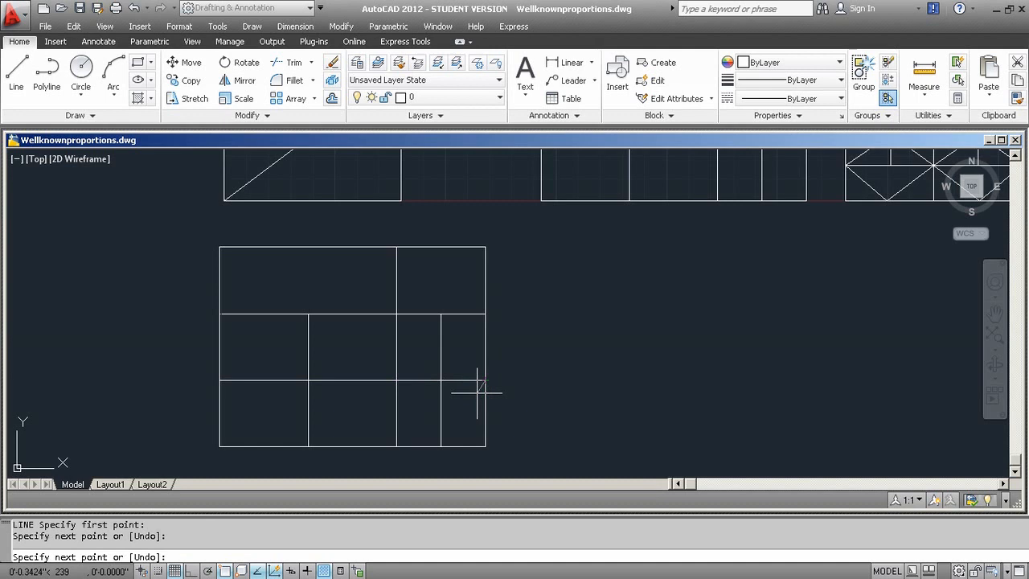
key(Return)
Divide the small upper-right rectangle into quarters with a horizontal and a vertical line through its side midpoints.
key(Return)
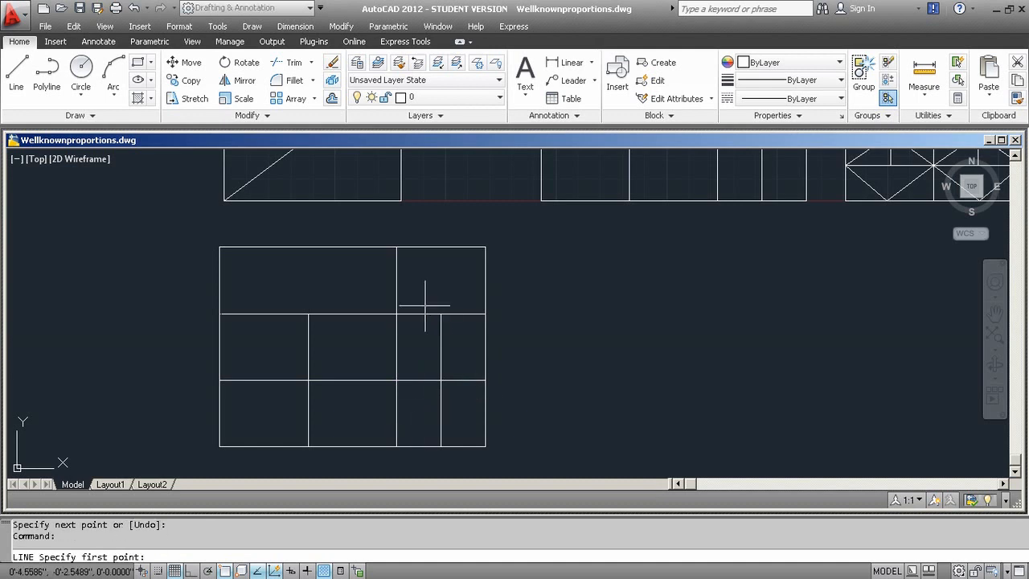
click(397, 280)
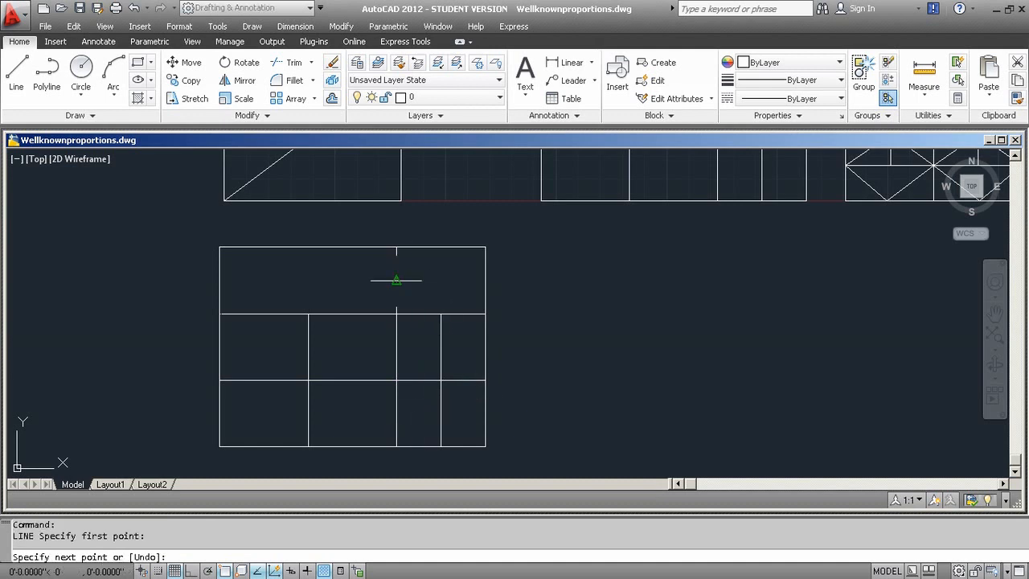
click(485, 279)
key(Return)
key(Return)
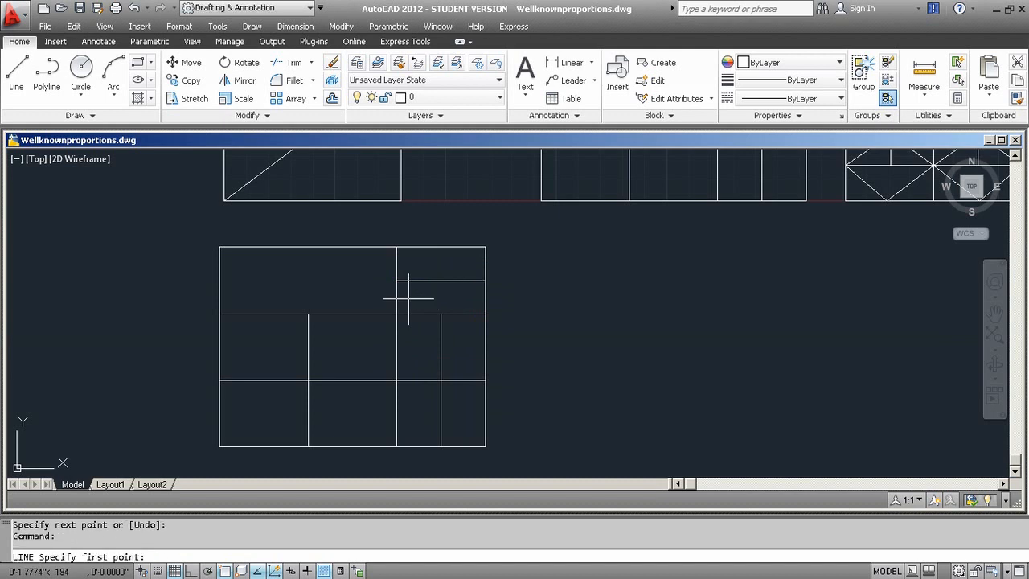
click(440, 313)
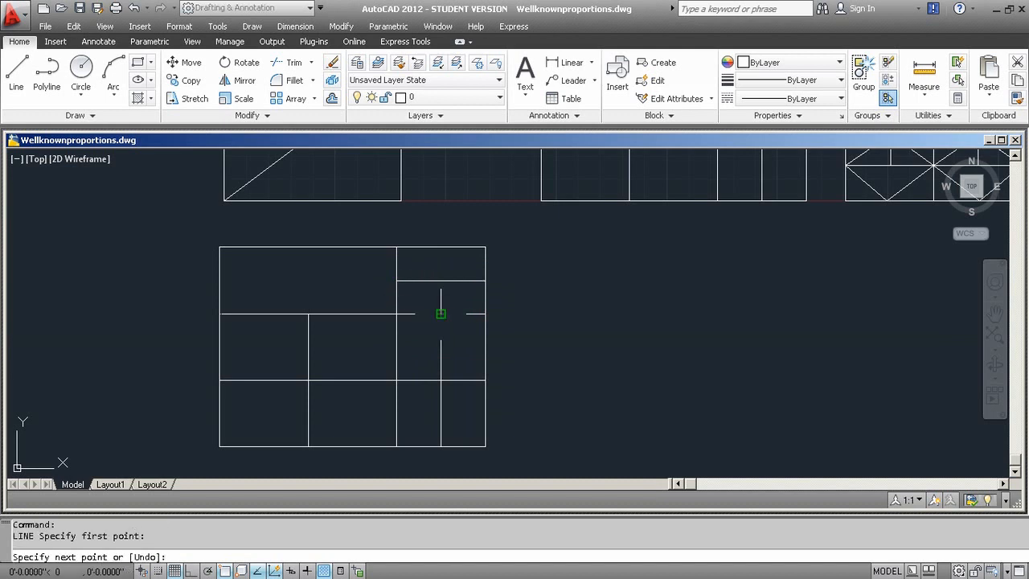
click(440, 246)
key(Return)
Divide the upper-left rectangle into quarters with a horizontal and a vertical line through its side midpoints.
key(Return)
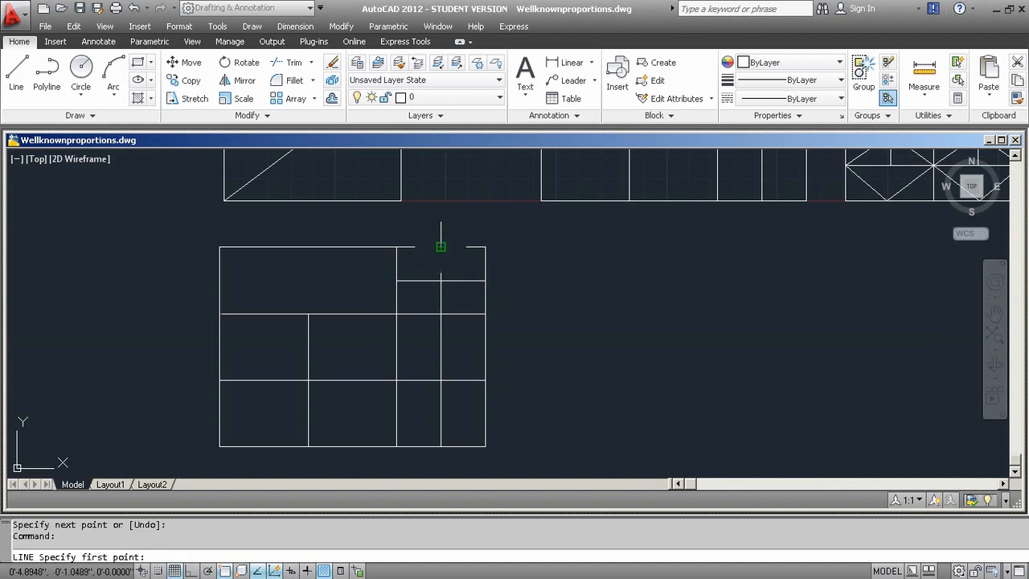
click(220, 280)
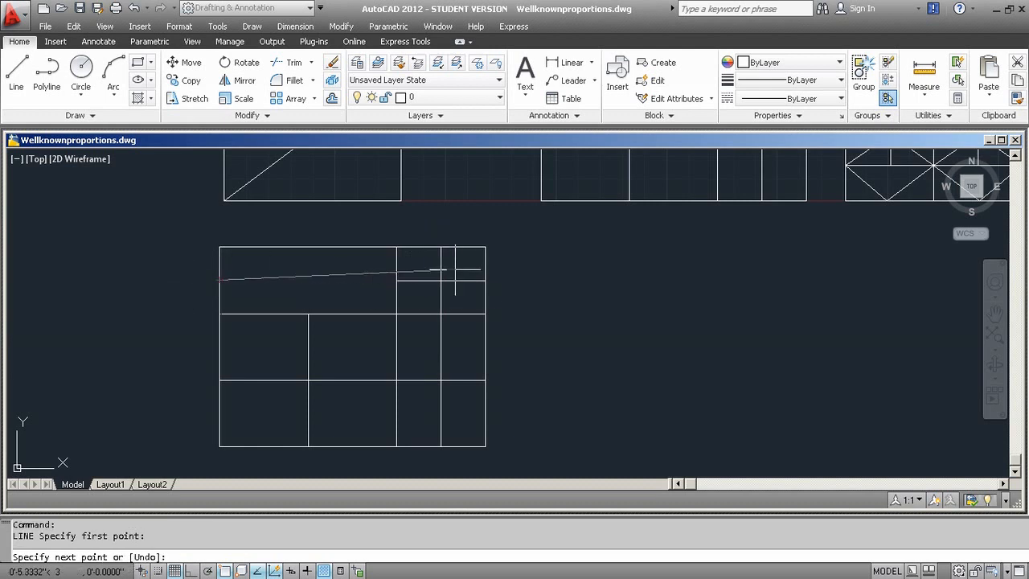
click(397, 280)
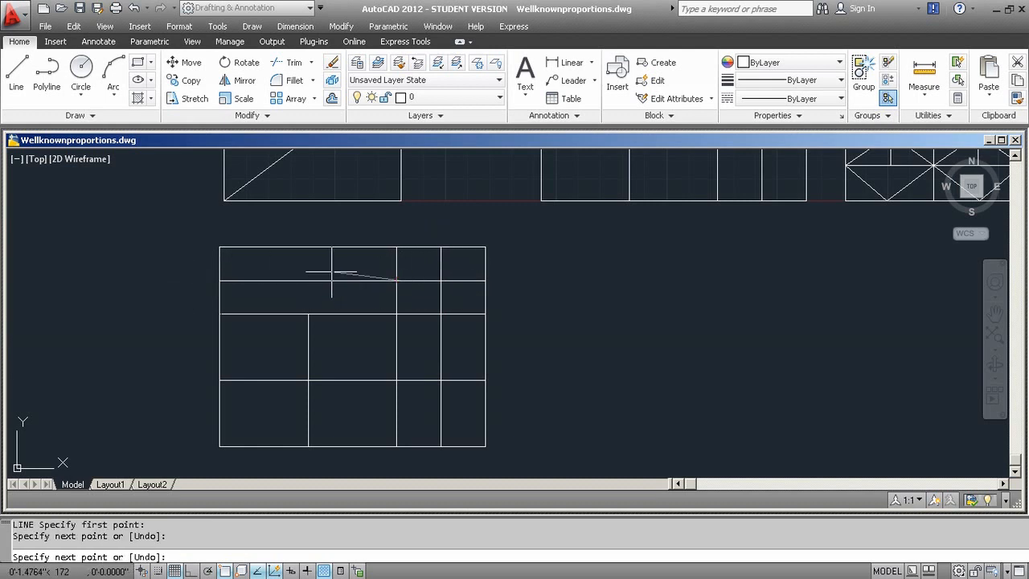
key(Return)
key(Return)
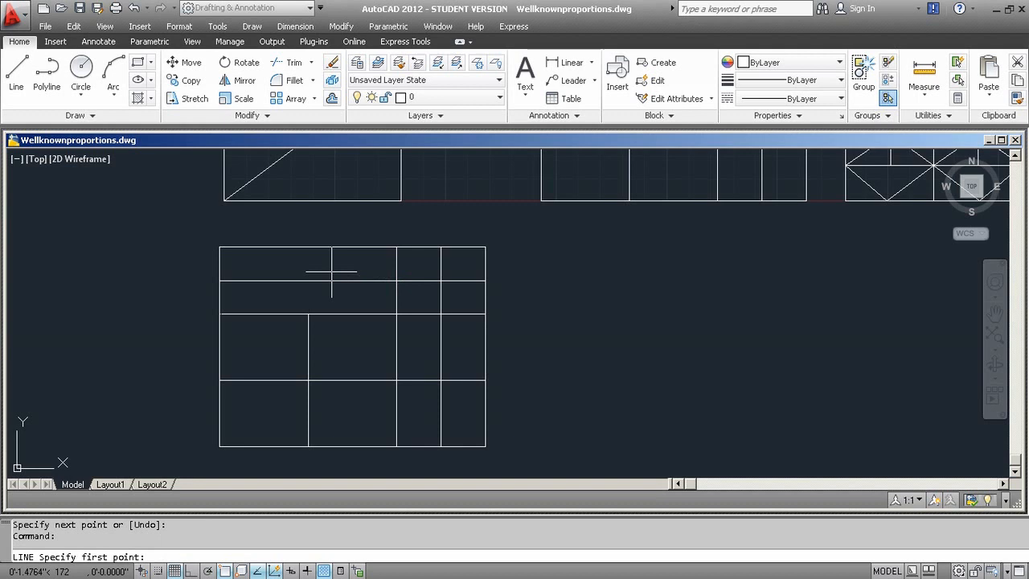
click(308, 314)
click(308, 247)
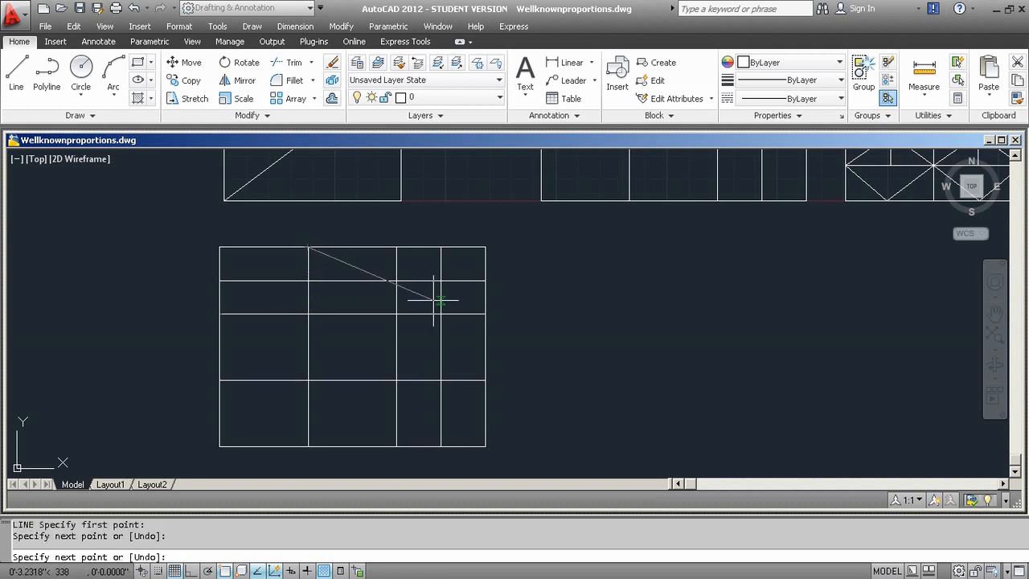
key(Return)
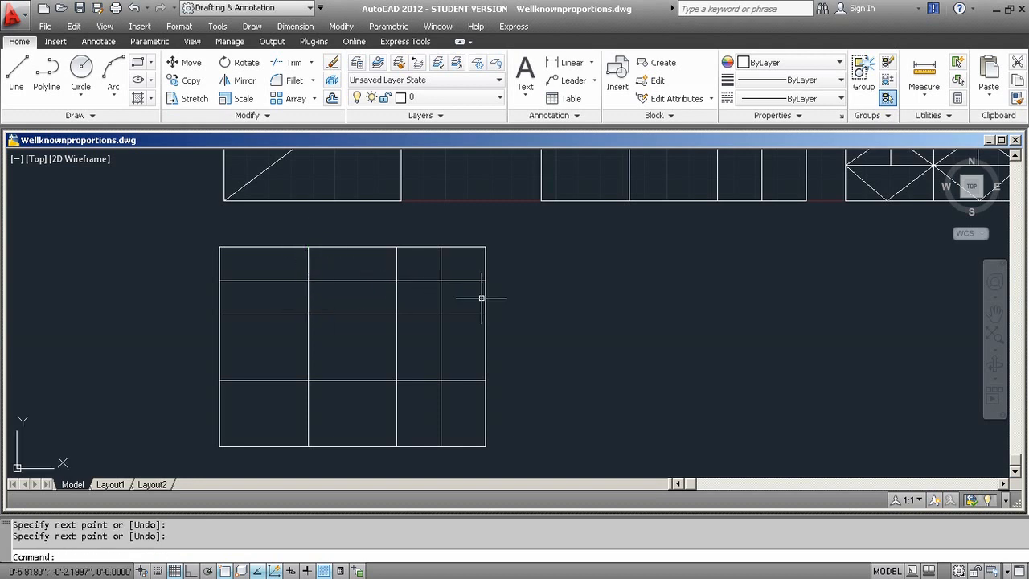
Draw a downward-pointing triangle in the grid's lower-left cell, joining its left, bottom and right side midpoints.
mouse_move(700, 337)
middle_down()
mouse_move(395, 425)
mouse_move(367, 452)
mouse_move(488, 426)
mouse_move(666, 349)
mouse_move(666, 395)
mouse_move(592, 362)
mouse_move(640, 331)
mouse_move(602, 390)
mouse_move(616, 353)
mouse_move(691, 337)
mouse_move(673, 365)
mouse_move(678, 346)
middle_up()
click(16, 70)
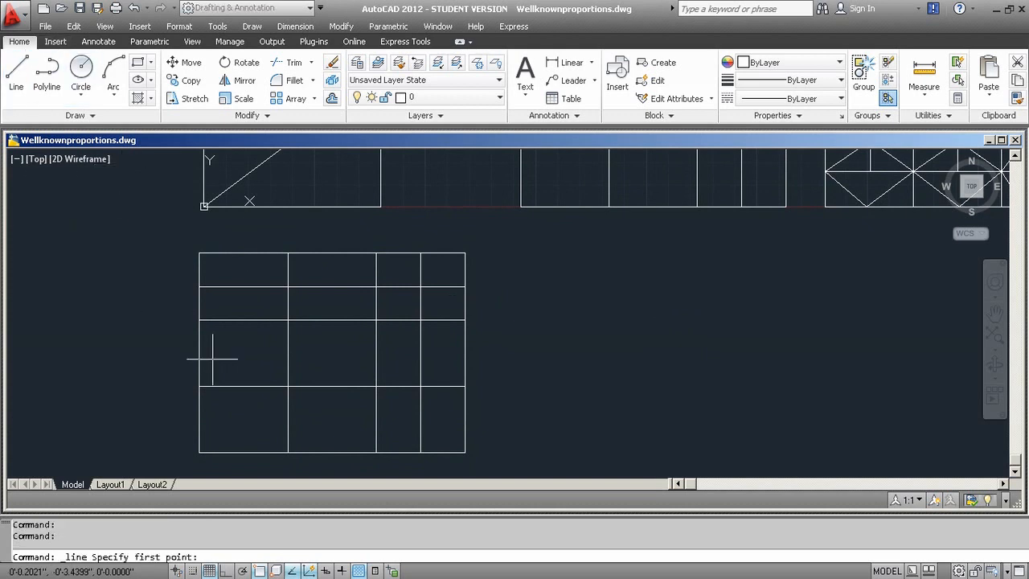
click(199, 418)
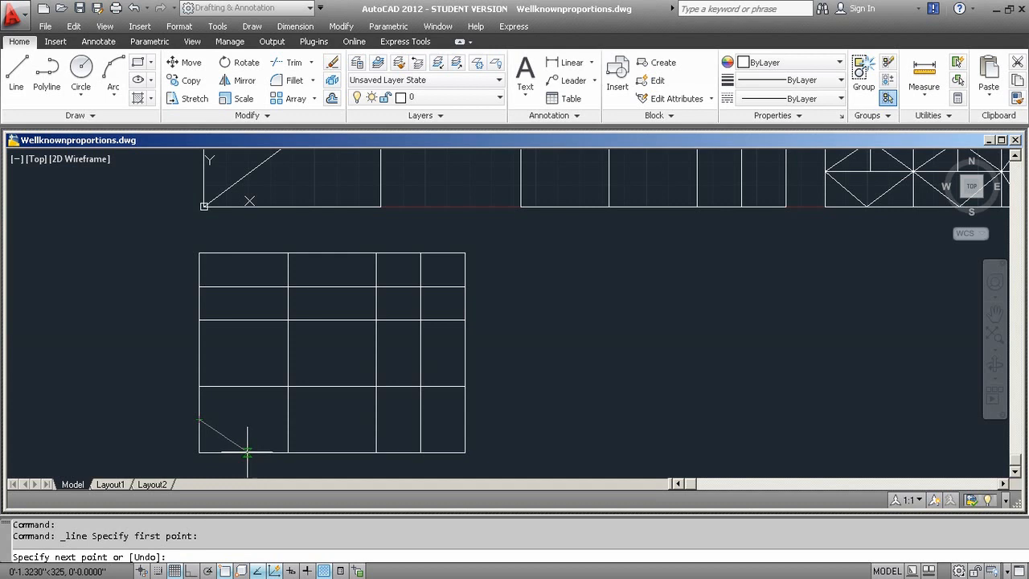
click(248, 452)
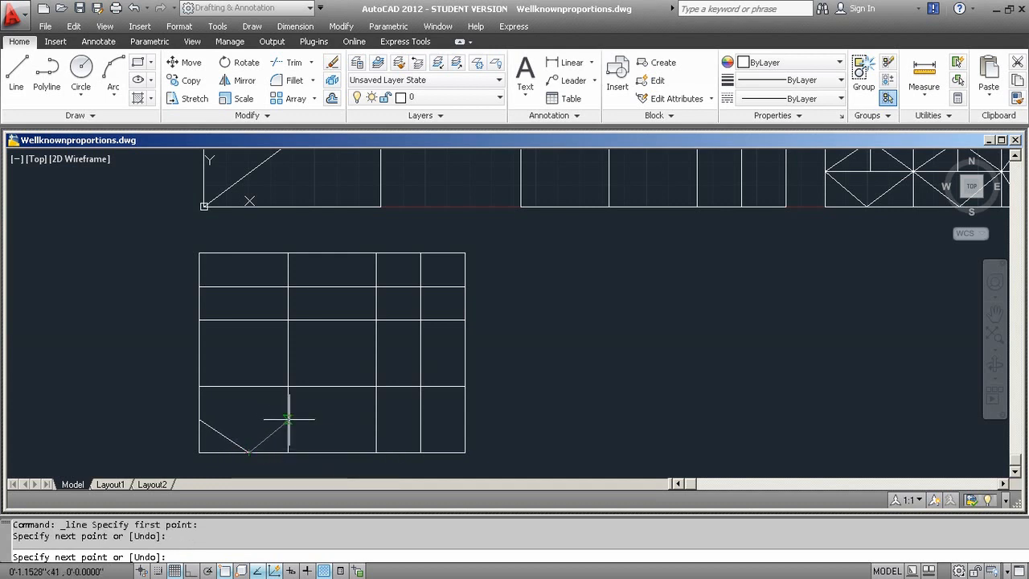
click(288, 419)
click(199, 419)
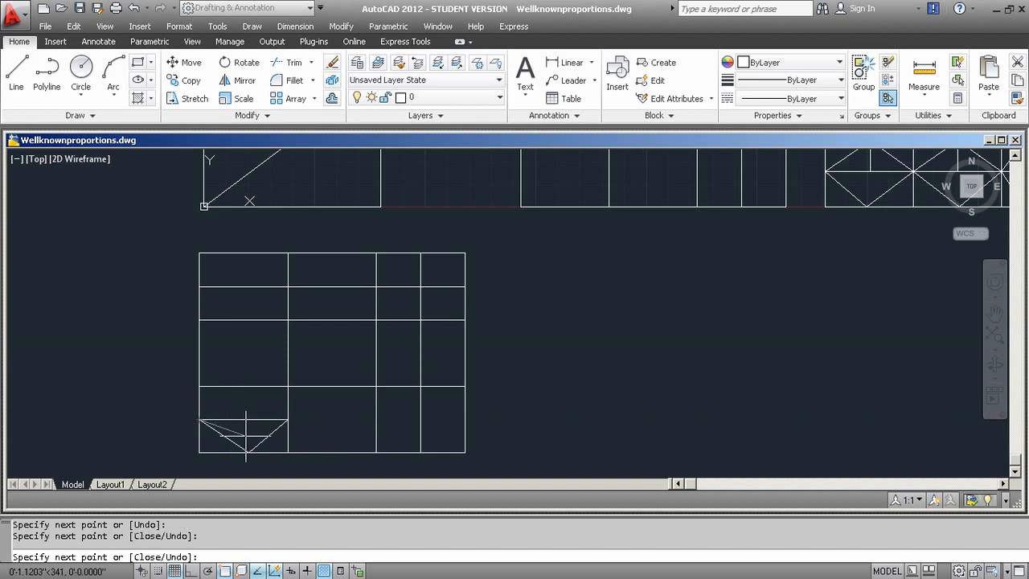
Draw a peak above the triangle up to the middle of the cell's top edge, with a vertical line down from its apex.
click(245, 387)
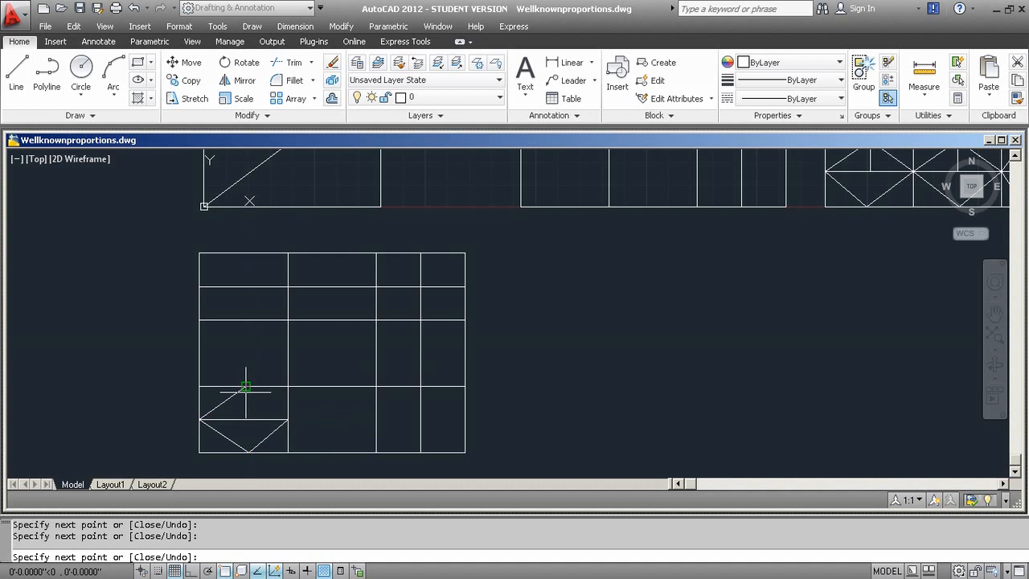
click(286, 419)
click(245, 387)
click(199, 419)
key(Return)
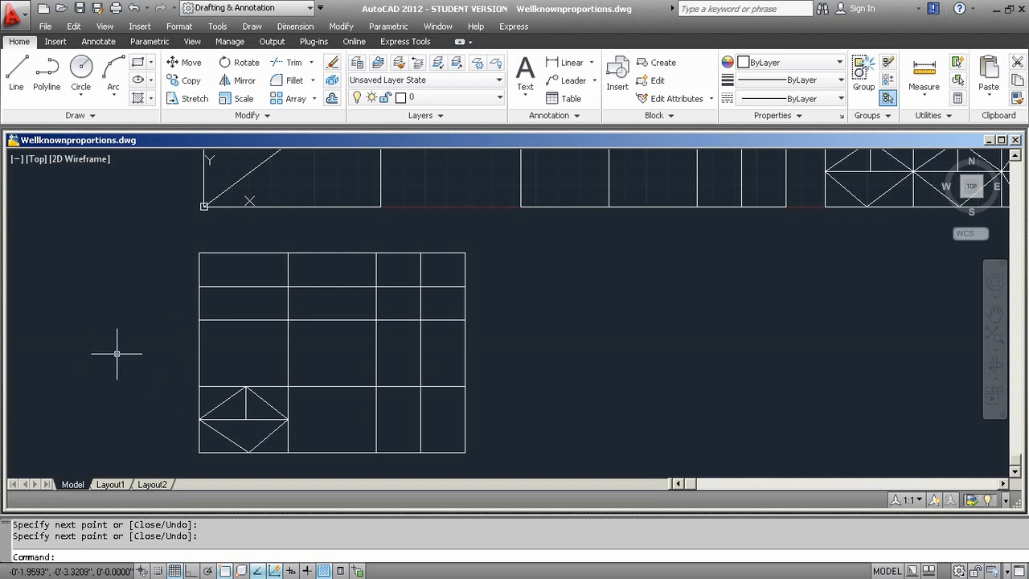
Copy the diamond figure from the lower-left cell into the adjacent cell on its right, using the cell's lower-left corner as base point.
text(p)
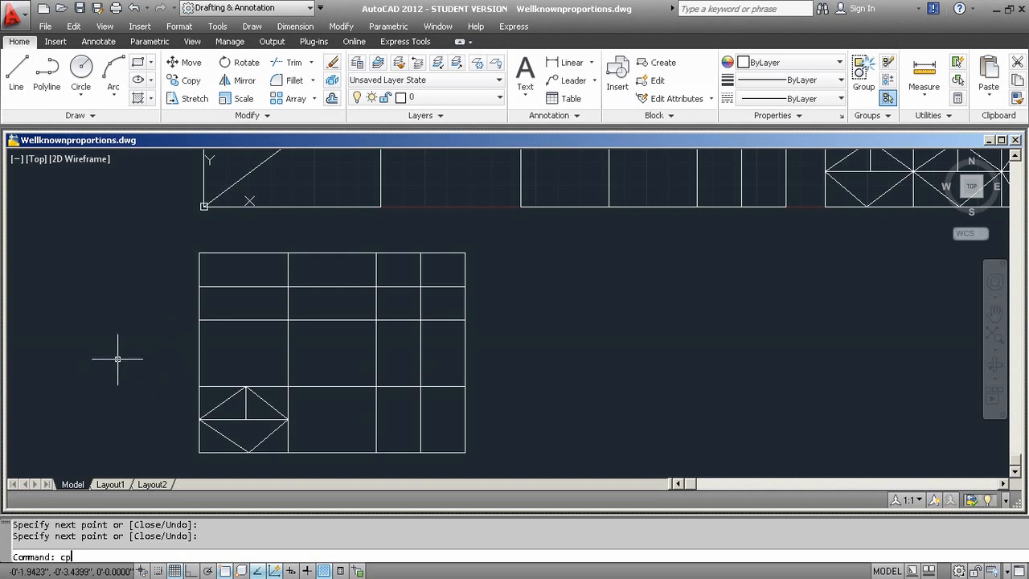
key(Return)
click(149, 369)
click(280, 457)
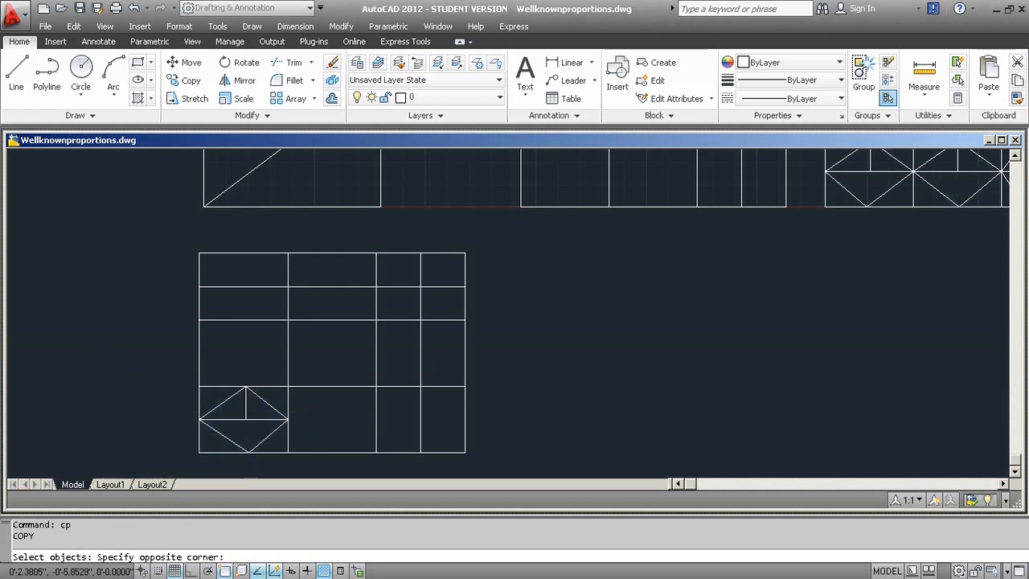
key(Return)
click(202, 452)
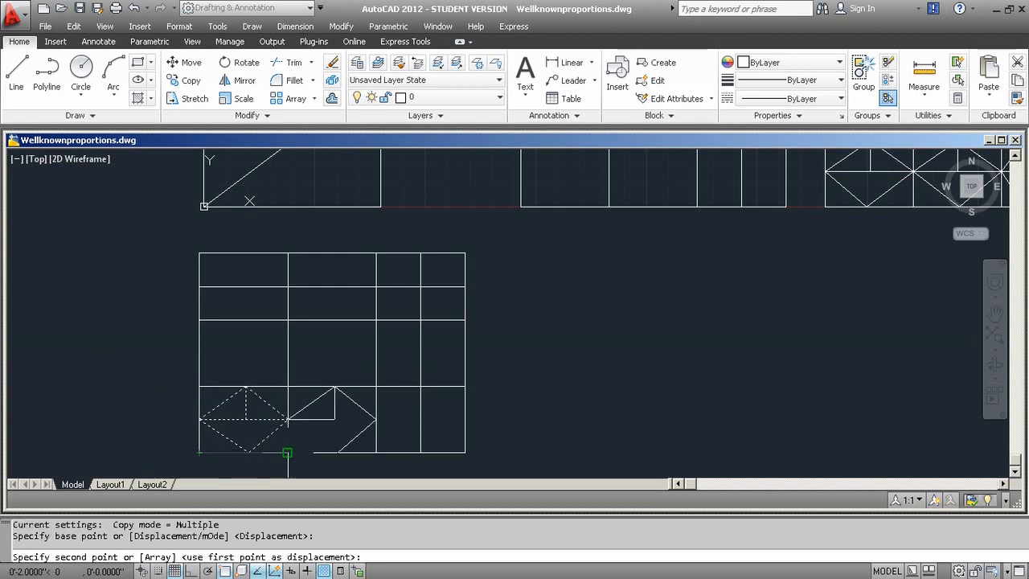
click(287, 452)
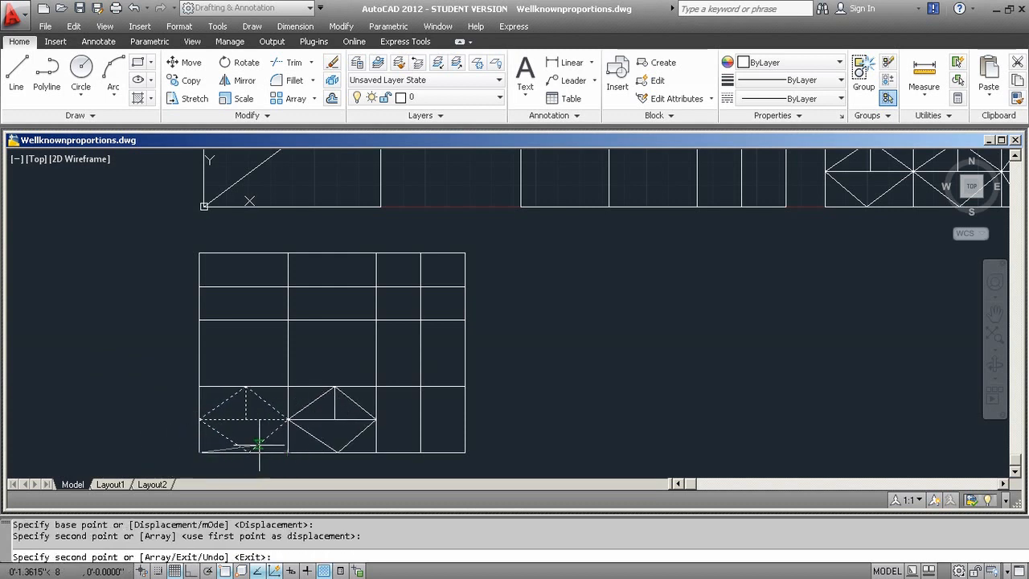
key(Return)
mouse_move(541, 322)
middle_down()
mouse_move(493, 402)
mouse_move(592, 328)
middle_up()
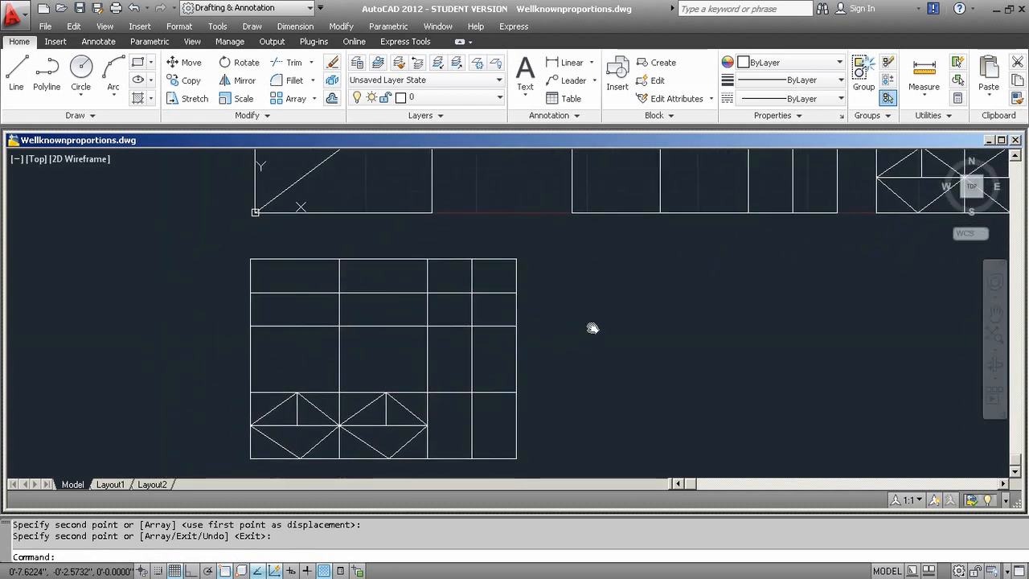
Draw a gable roof triangle in the cell above the lower-left one, with its apex at the middle of the cell's top edge.
click(16, 80)
mouse_move(655, 302)
middle_down()
mouse_move(574, 360)
mouse_move(662, 275)
middle_up()
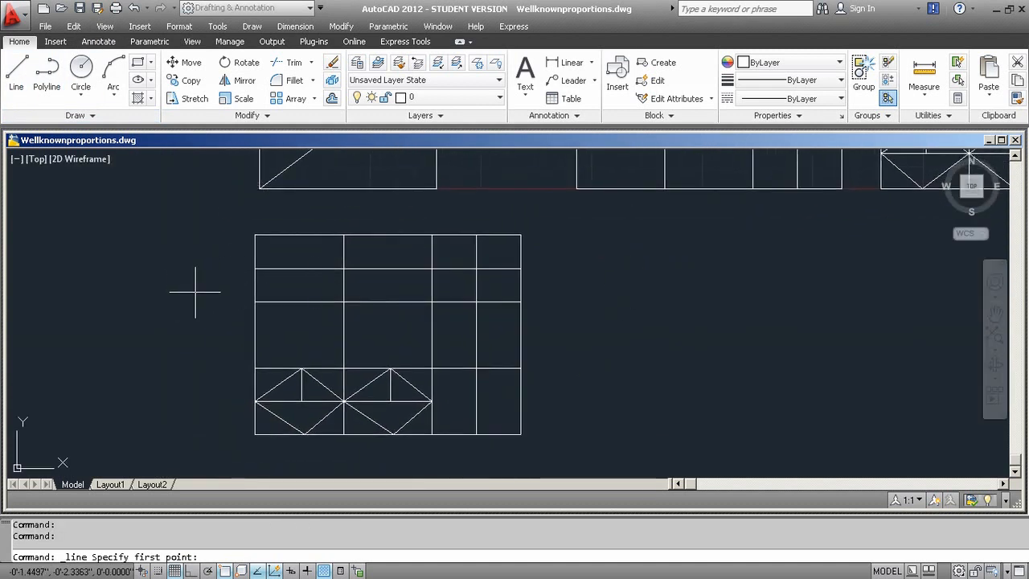
click(253, 327)
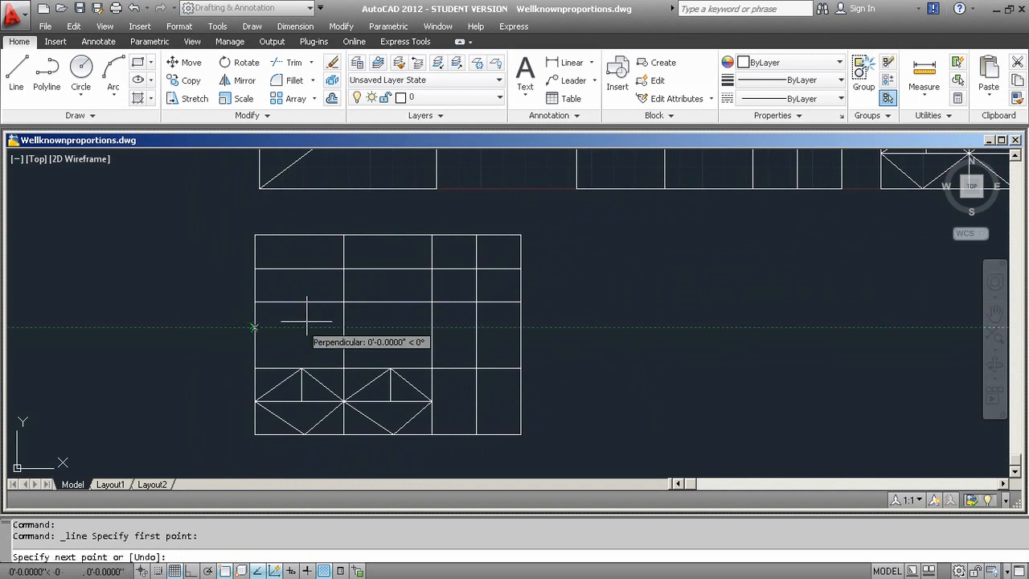
click(344, 327)
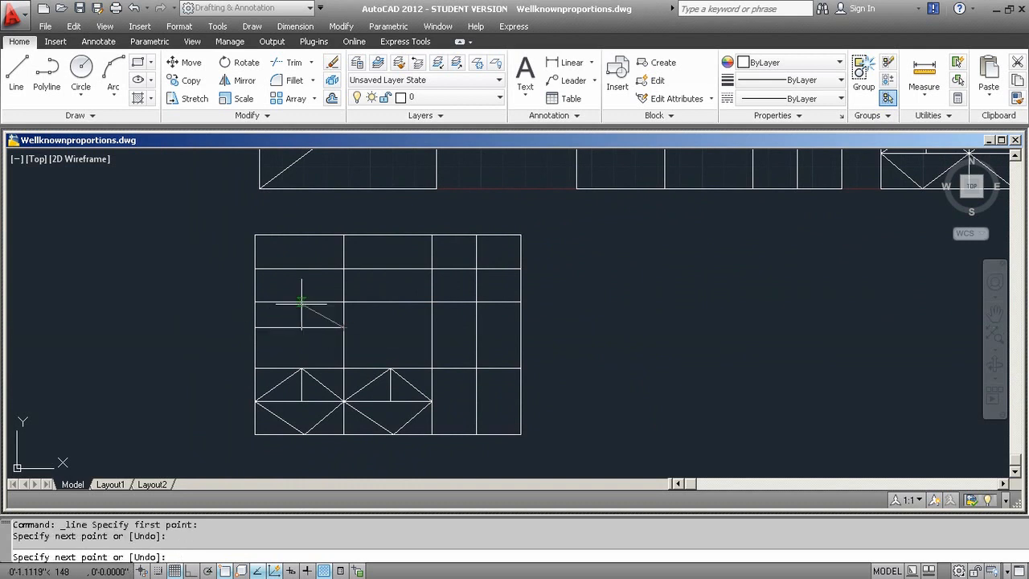
click(299, 303)
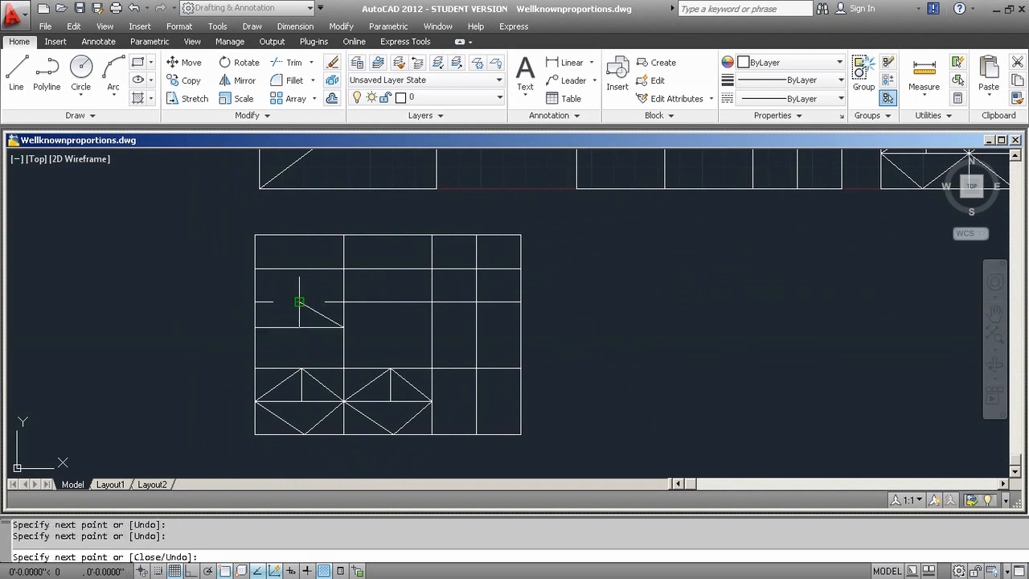
click(254, 327)
key(Return)
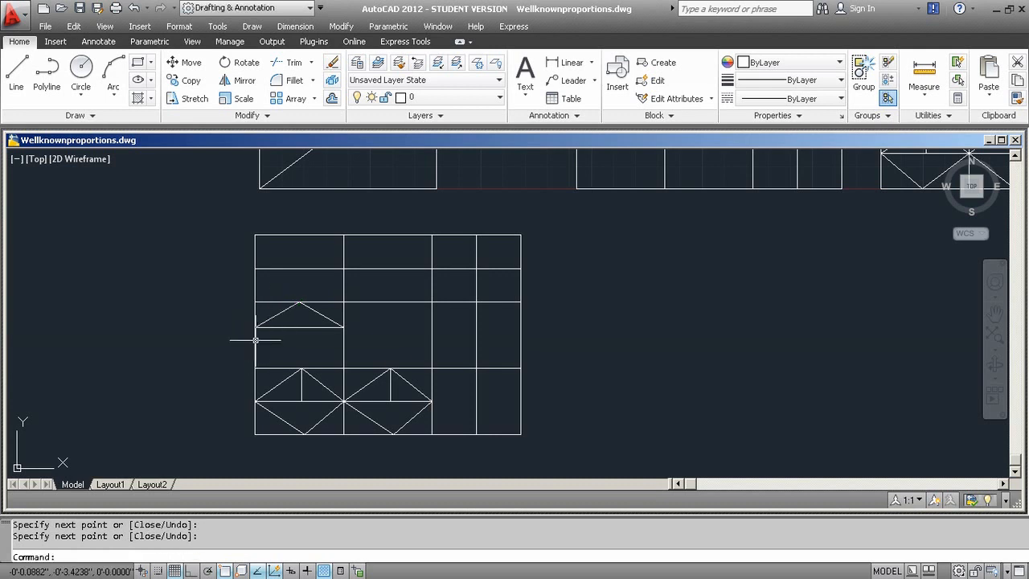
Draw two full-width horizontal lines below the roof, one just under its base and one just above the cell's bottom edge.
key(Return)
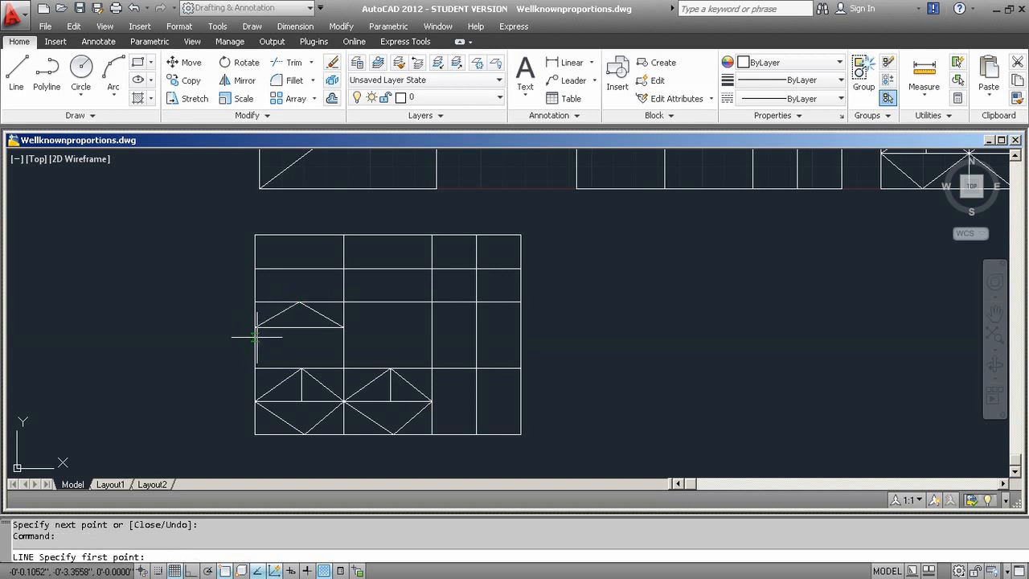
click(254, 337)
click(344, 337)
key(Return)
key(Return)
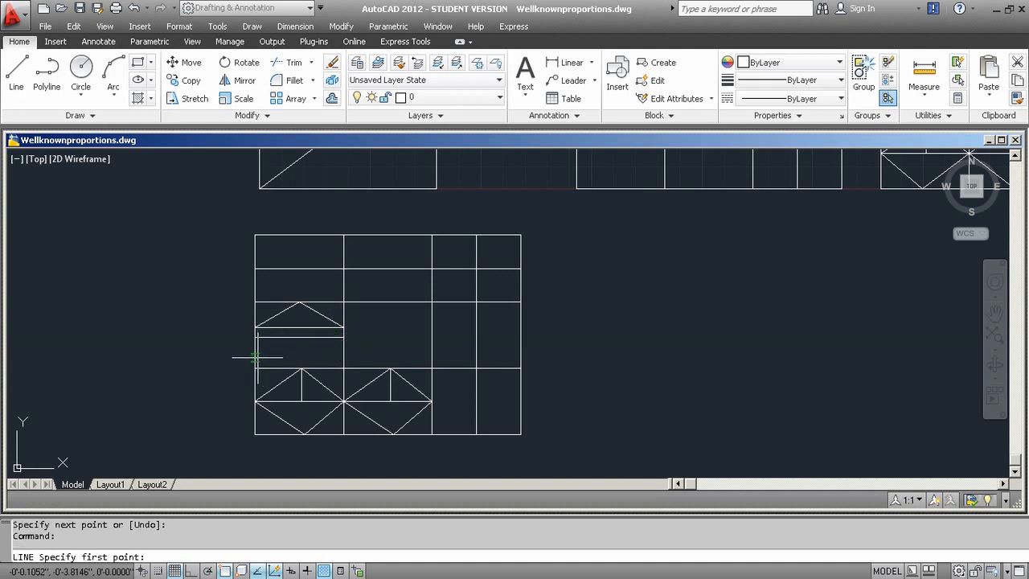
click(256, 358)
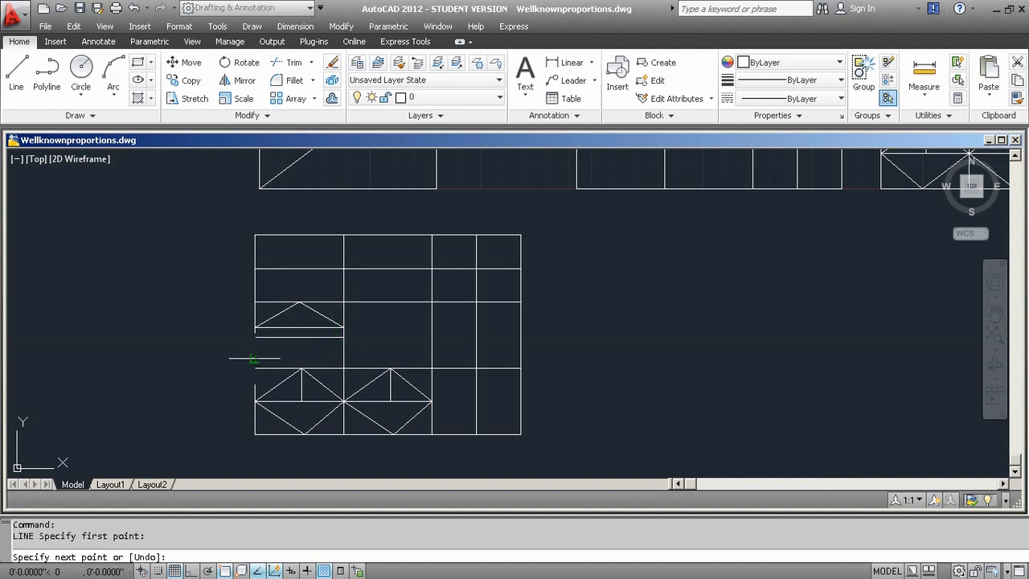
click(343, 358)
key(Return)
Draw two vertical wall lines from the roof's base to the cell's bottom edge, each slightly inset from the cell's sides.
key(Return)
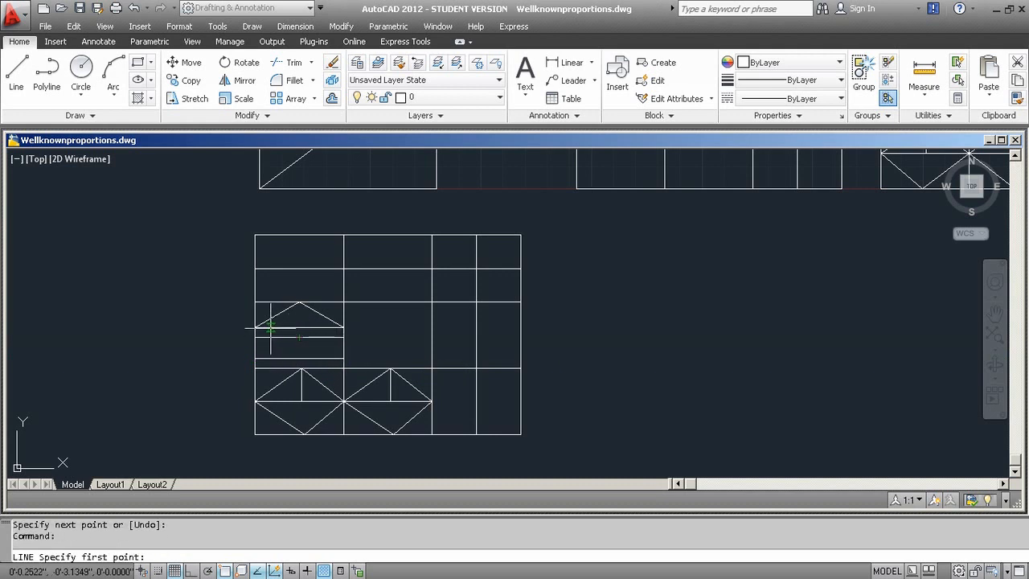
click(270, 328)
click(270, 368)
key(Return)
key(Return)
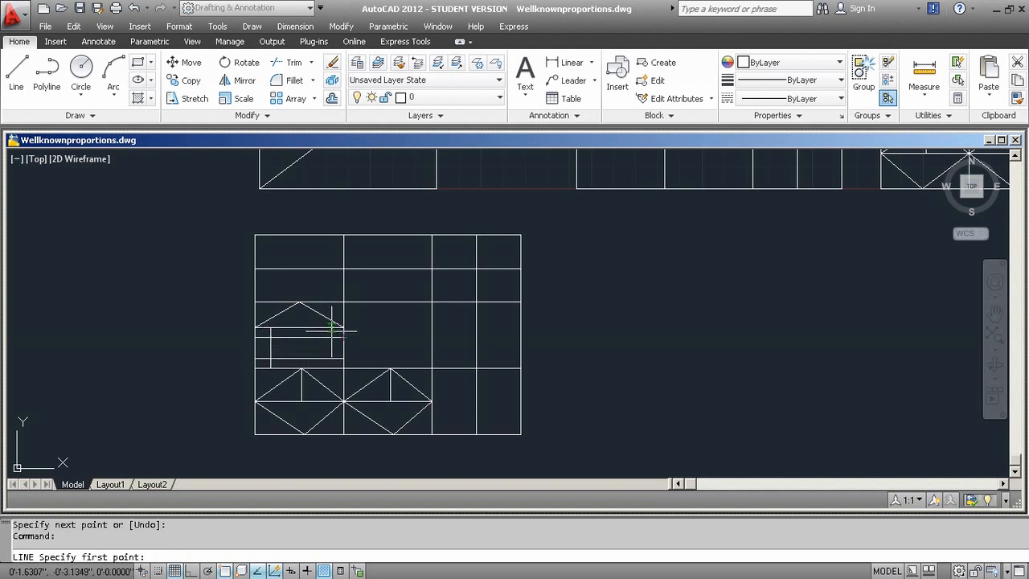
click(330, 328)
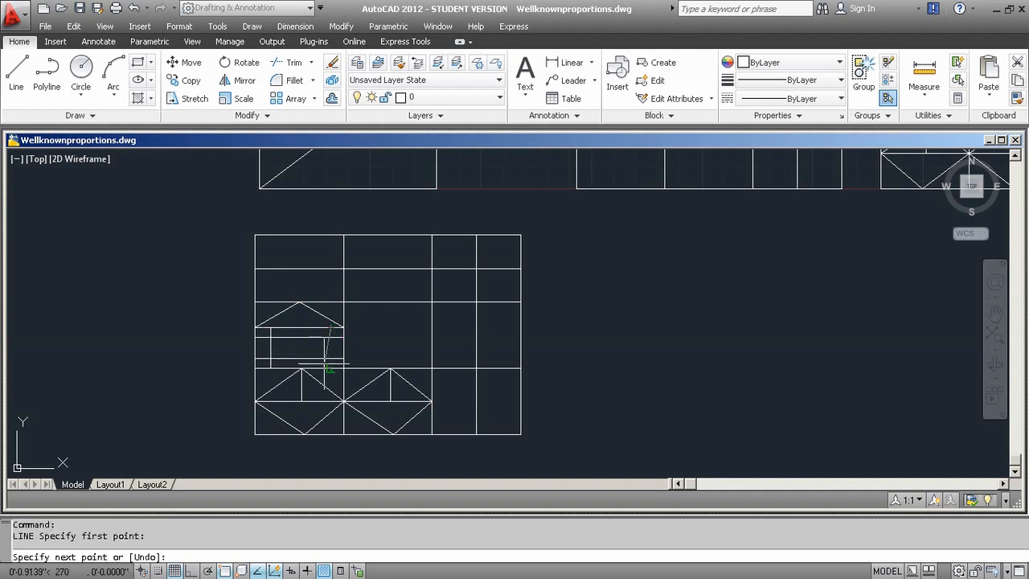
click(331, 367)
key(Return)
Divide the house's central panel into four panes with a vertical and a horizontal line through its middle.
key(Return)
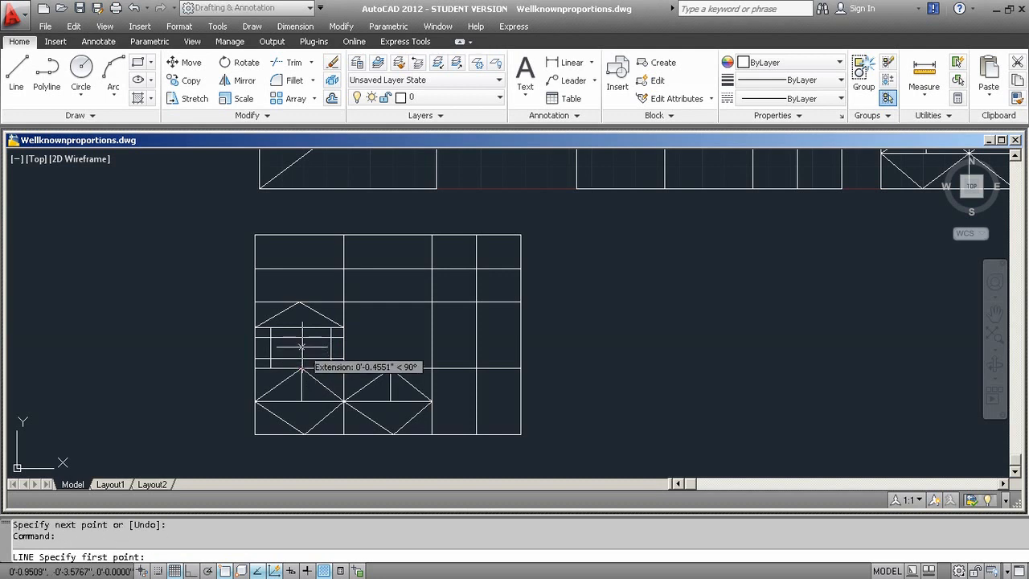
click(299, 328)
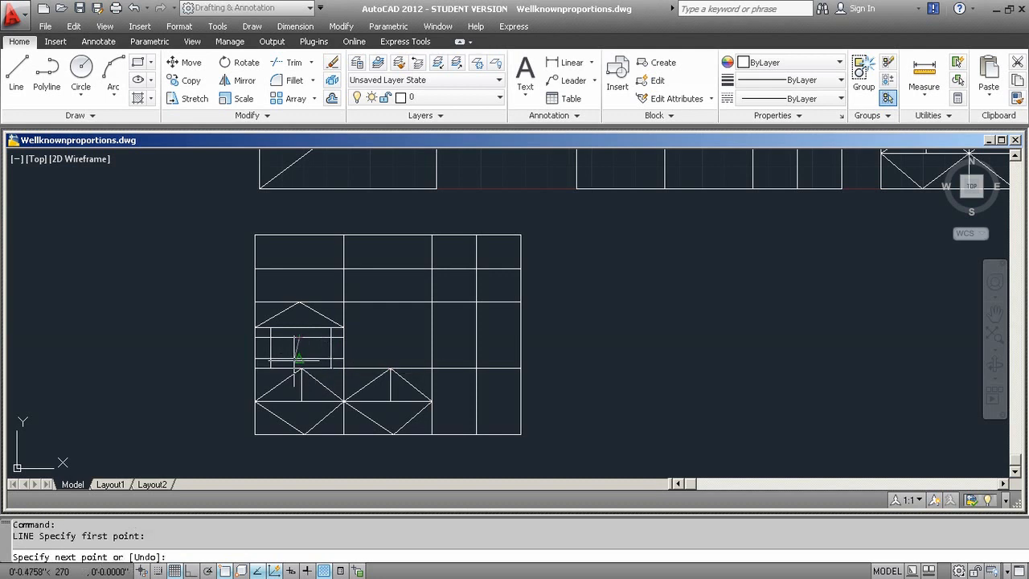
click(299, 359)
key(Return)
key(Return)
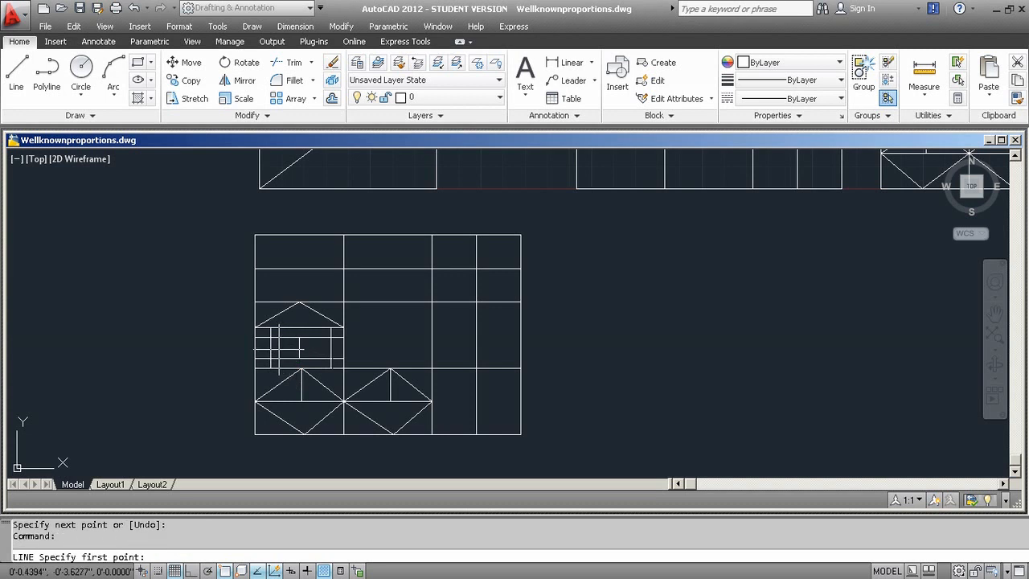
click(270, 348)
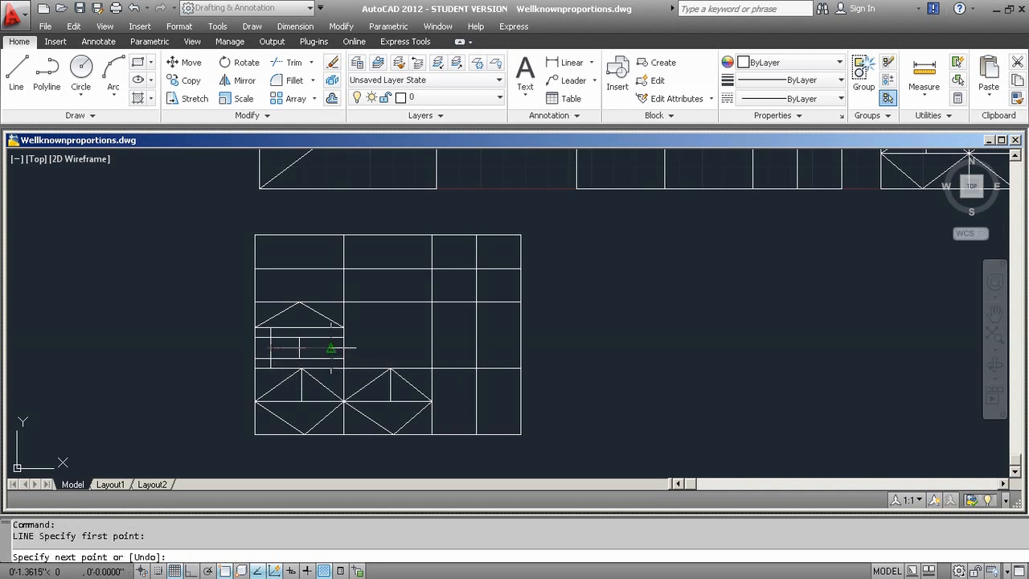
click(330, 348)
key(Return)
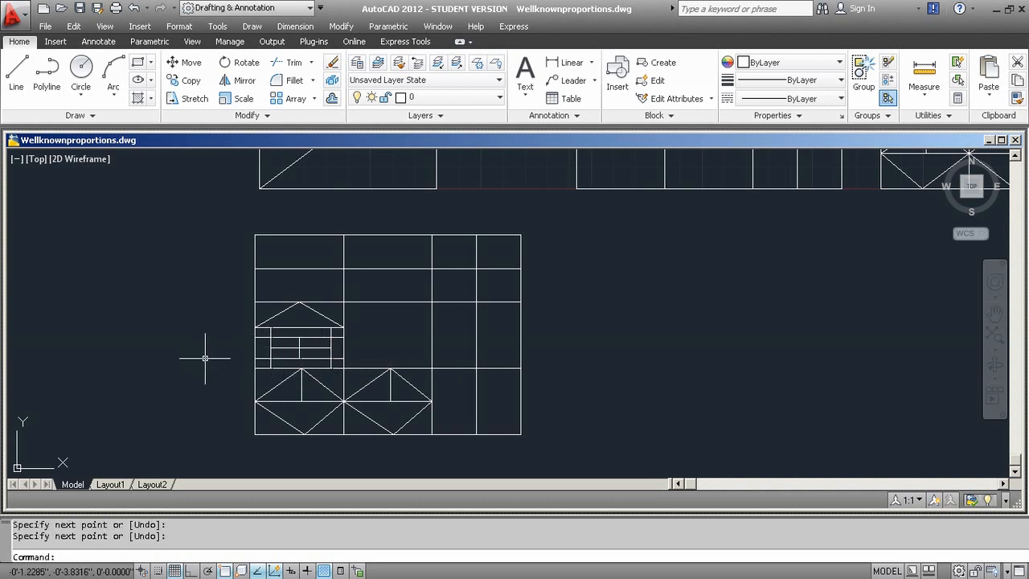
Copy the house figure into the adjacent cell on its right, using its cell's lower-left corner as base point.
text(cp)
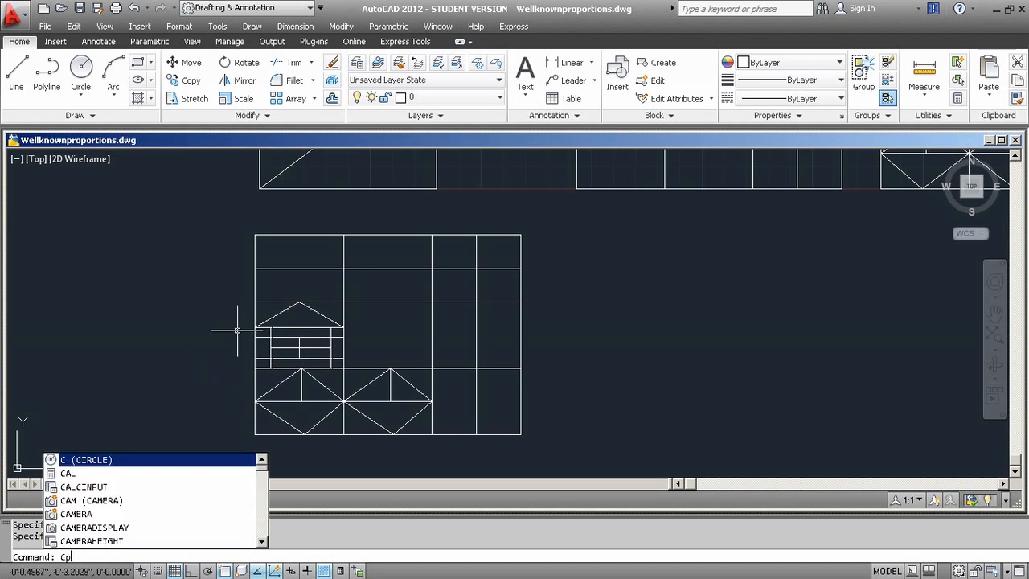
key(Return)
click(206, 286)
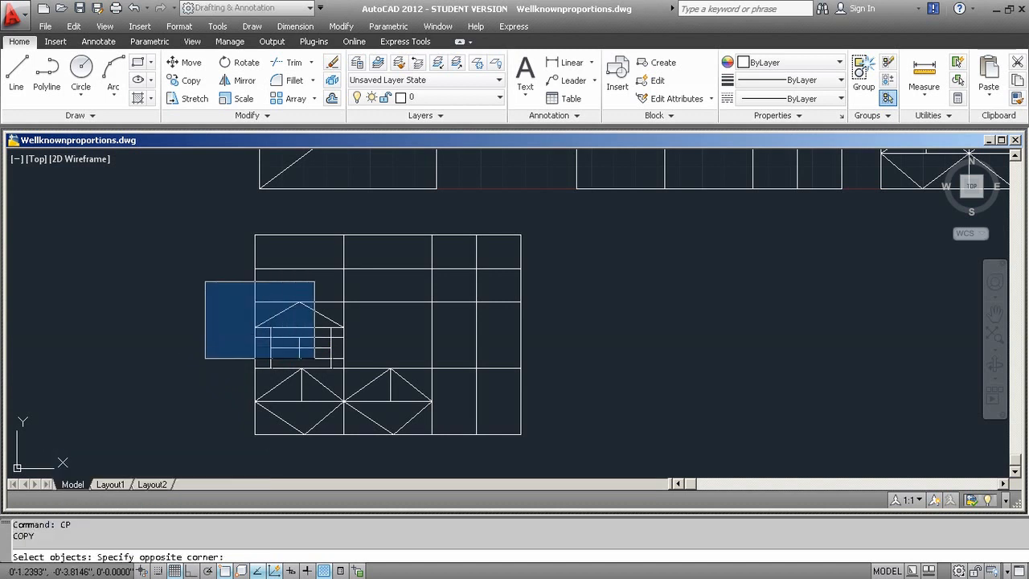
click(358, 379)
key(Return)
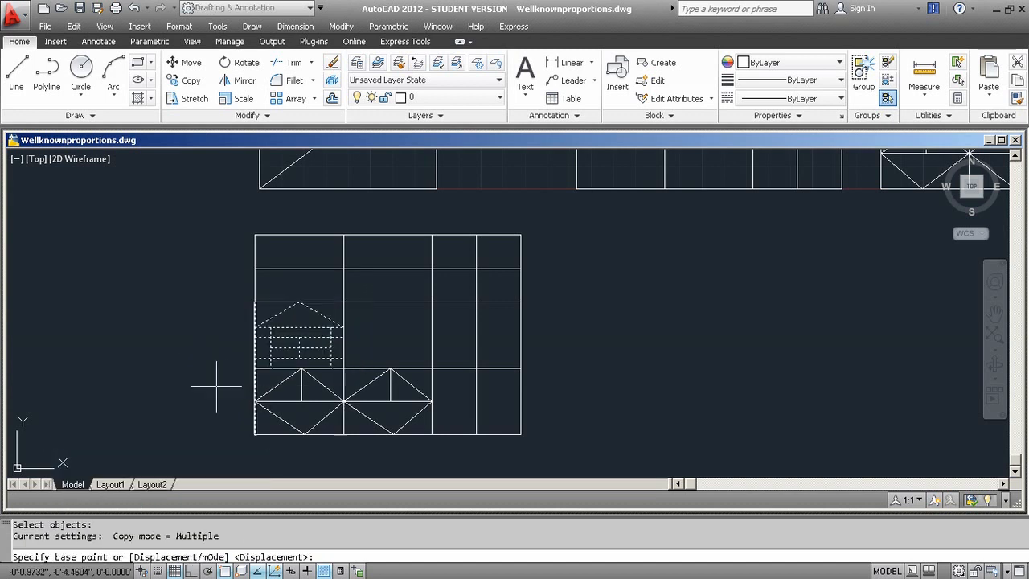
click(254, 368)
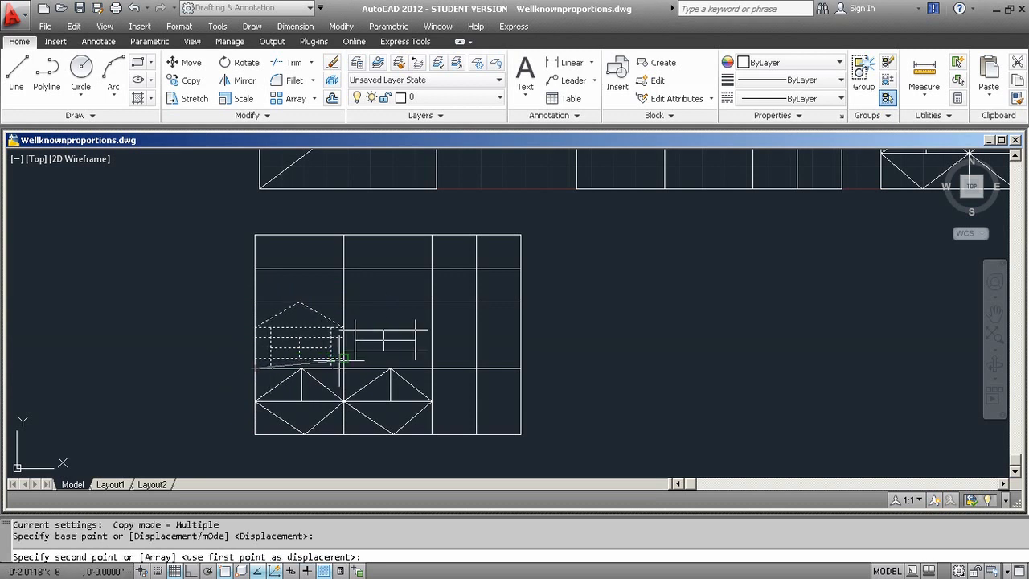
click(343, 368)
key(Return)
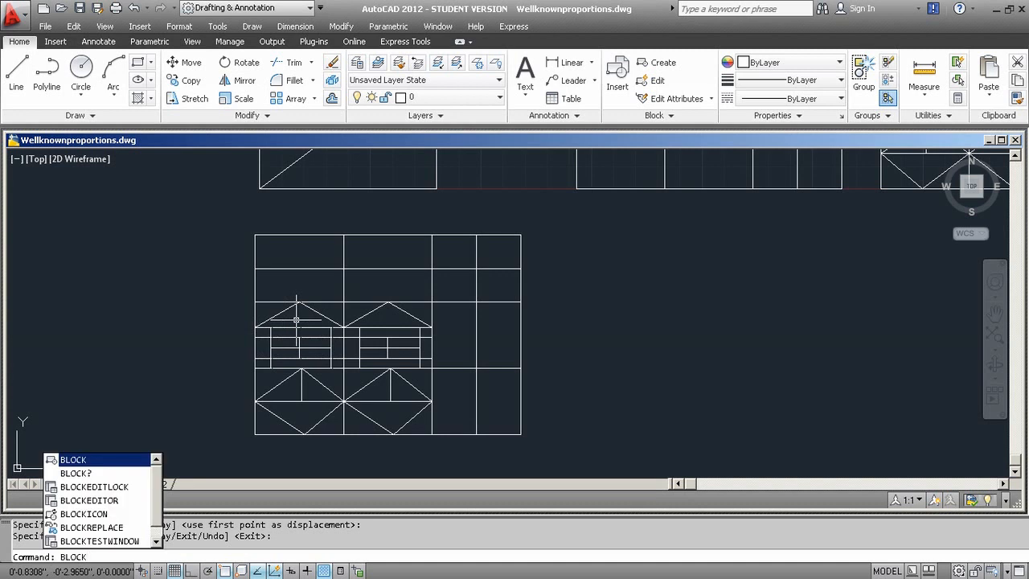
Define the left house figure as a block named res with the grid's lower-left corner as base point, and leave the block editor.
key(Return)
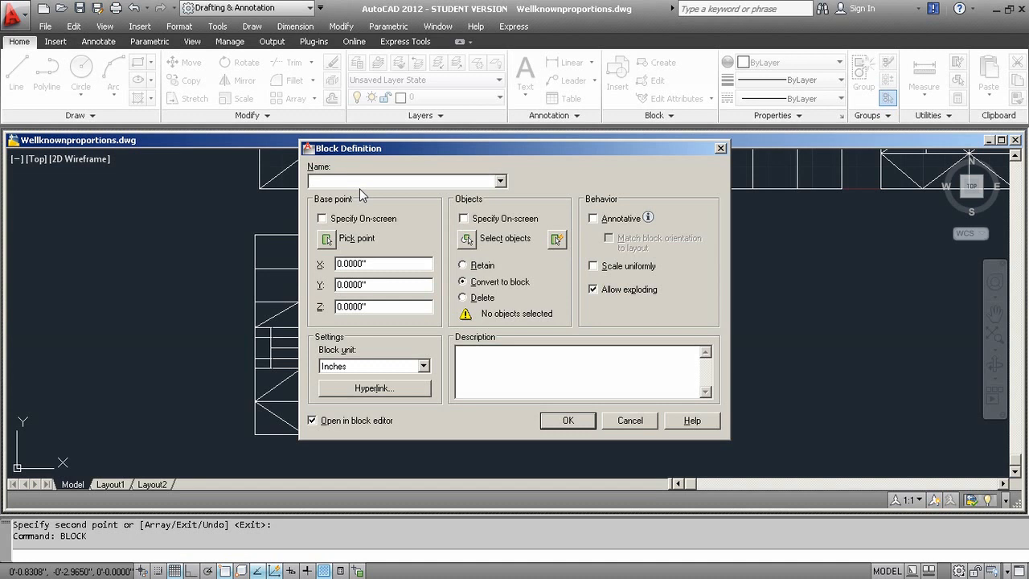
text(res)
click(326, 240)
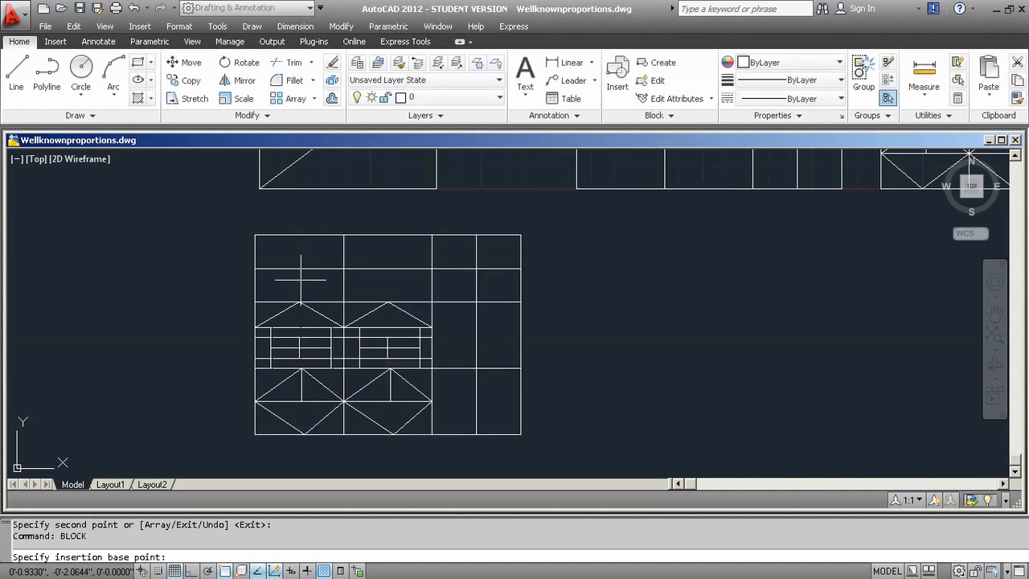
click(255, 434)
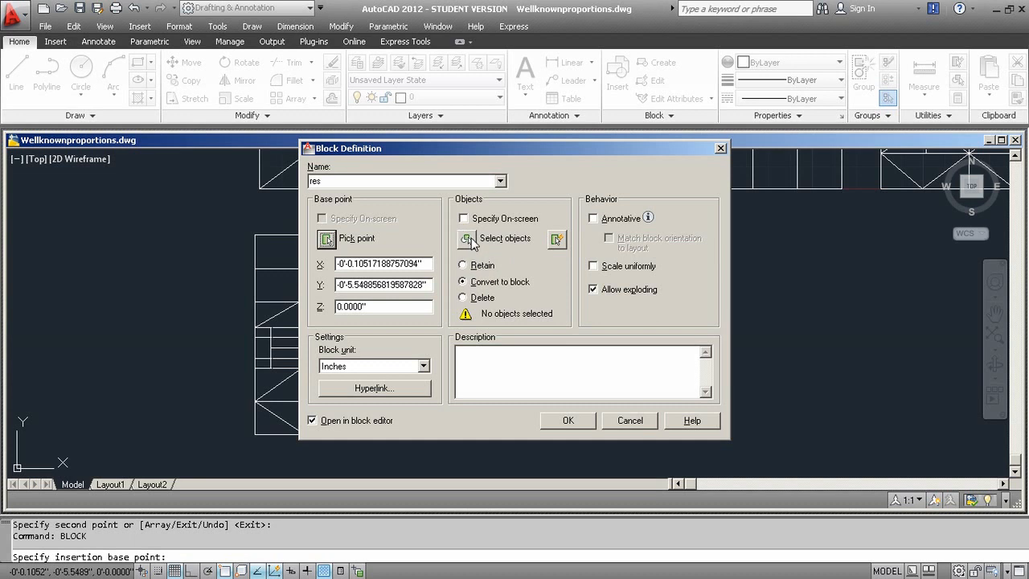
click(467, 239)
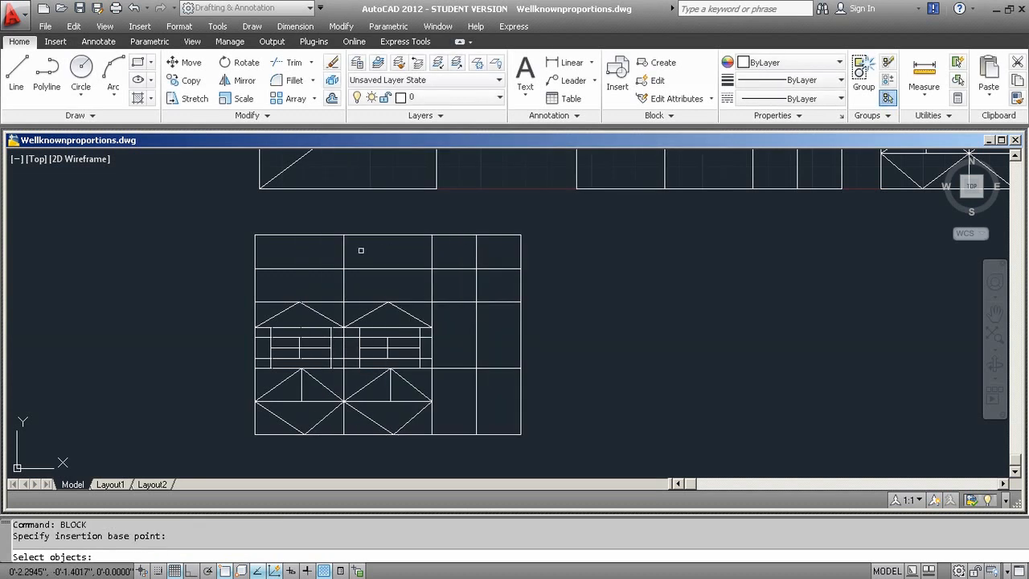
click(235, 290)
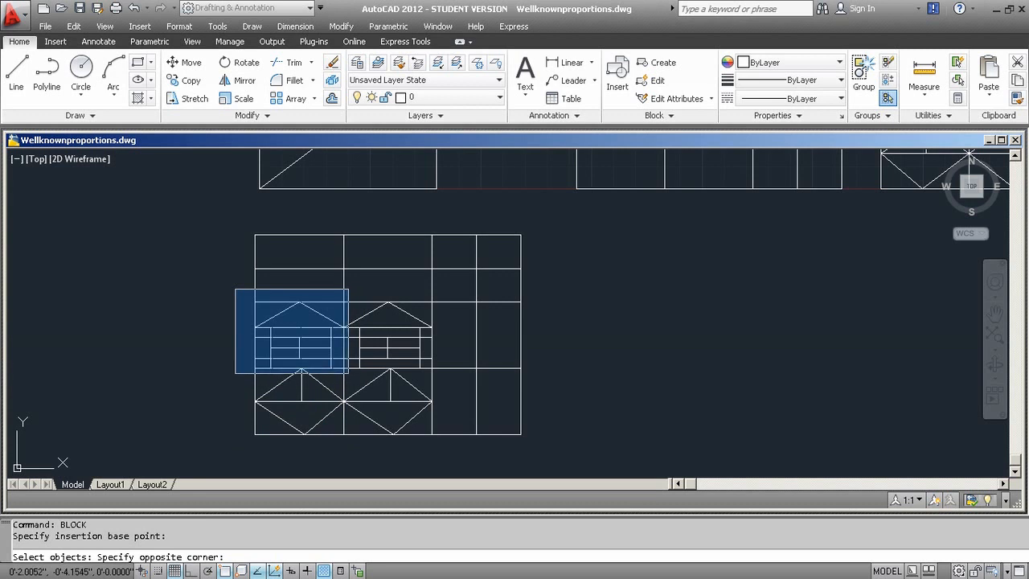
click(348, 372)
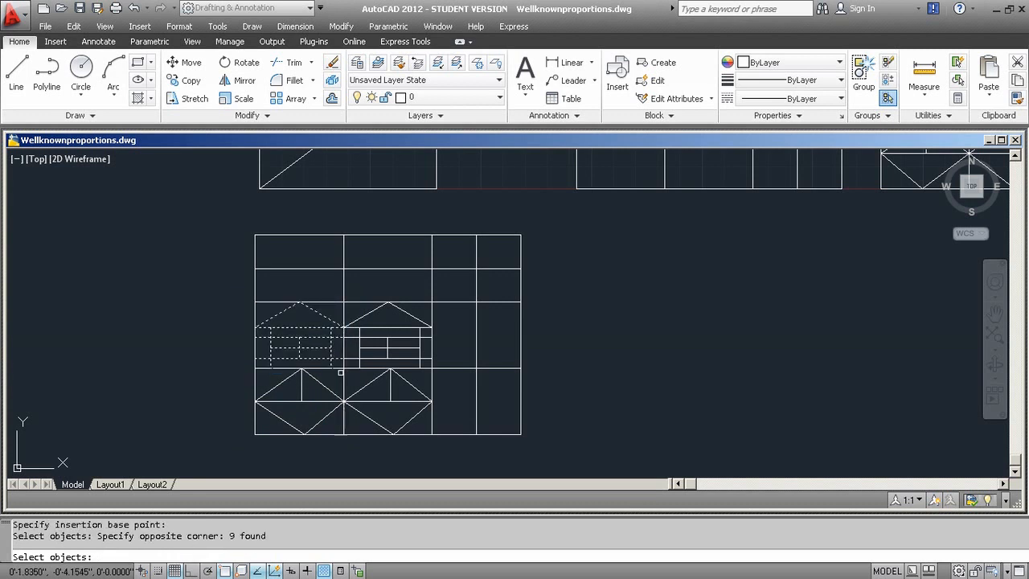
key(Return)
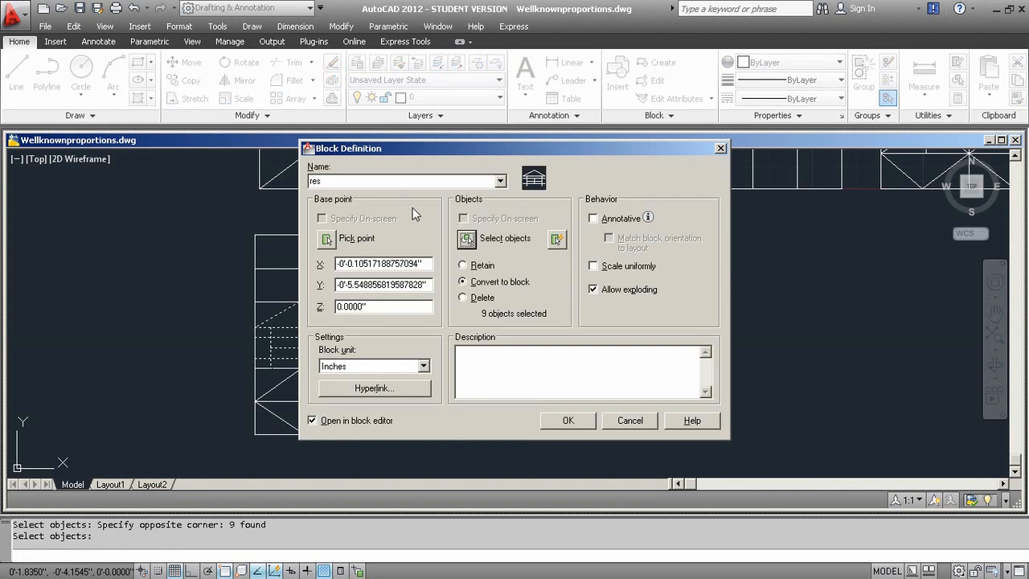
click(578, 424)
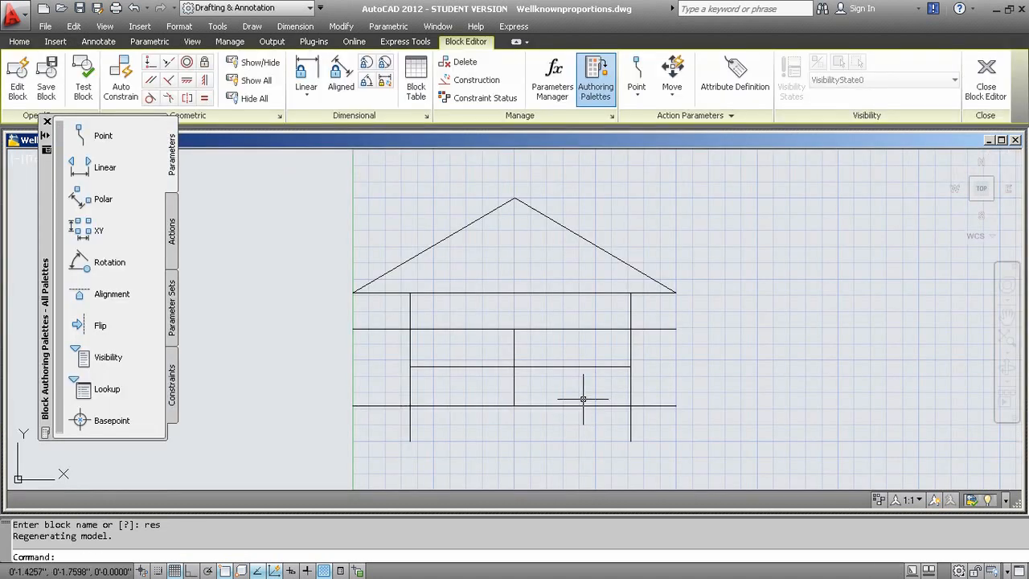
click(982, 90)
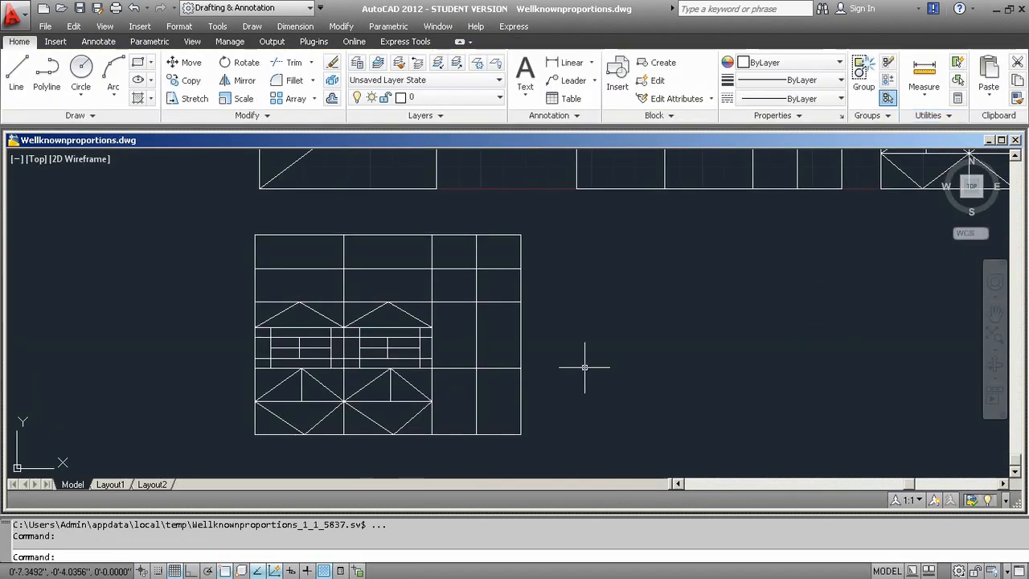
Insert the res block with an X scale of .5 at the lower-left corner of the grid's third column.
click(138, 29)
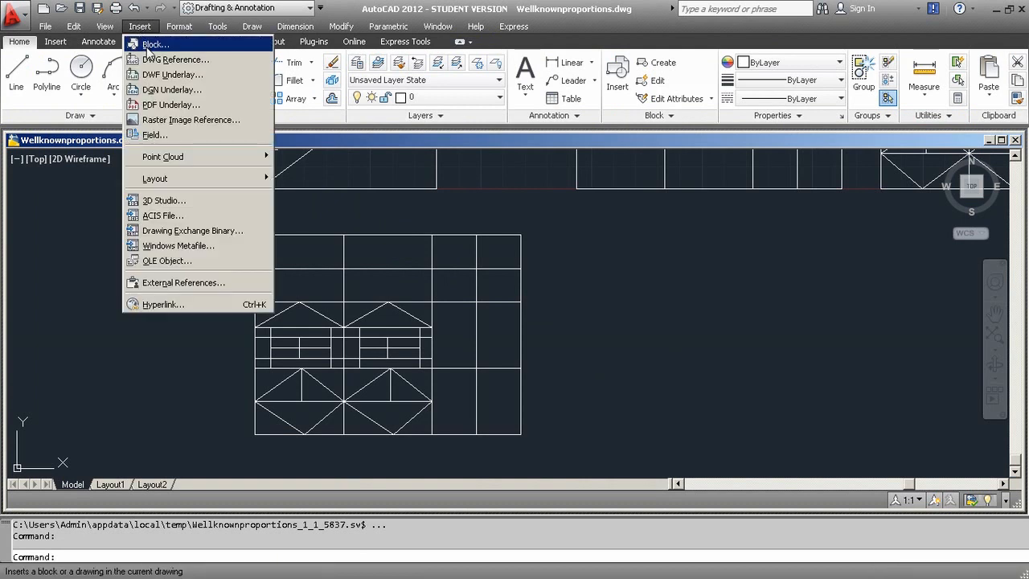
click(149, 45)
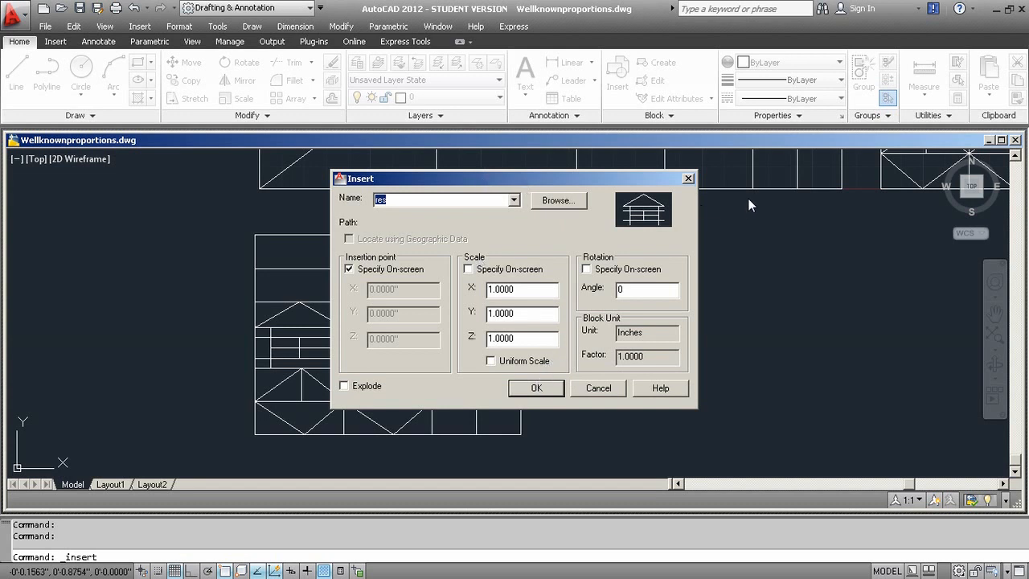
drag(749, 200, 748, 198)
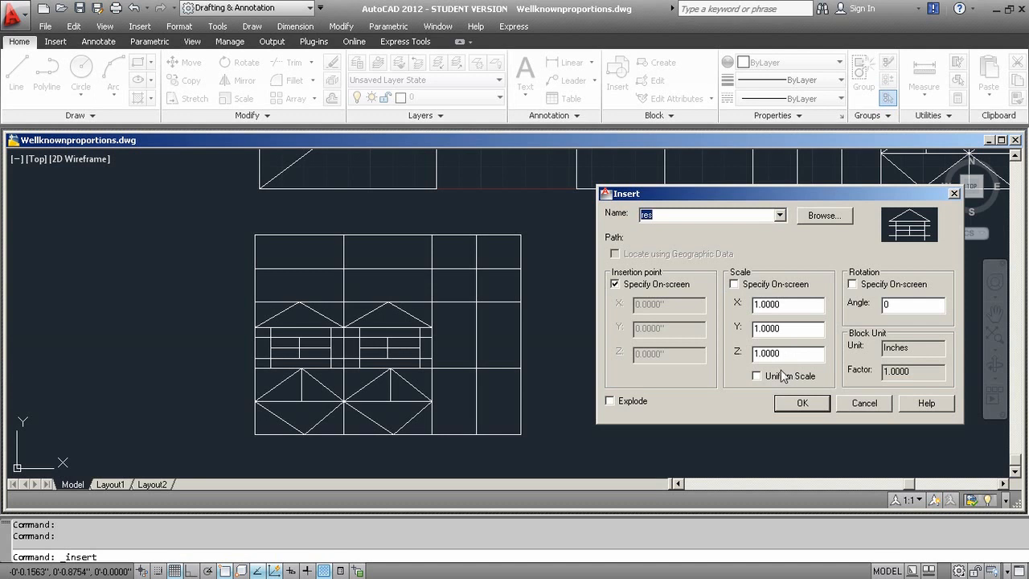
double_click(803, 303)
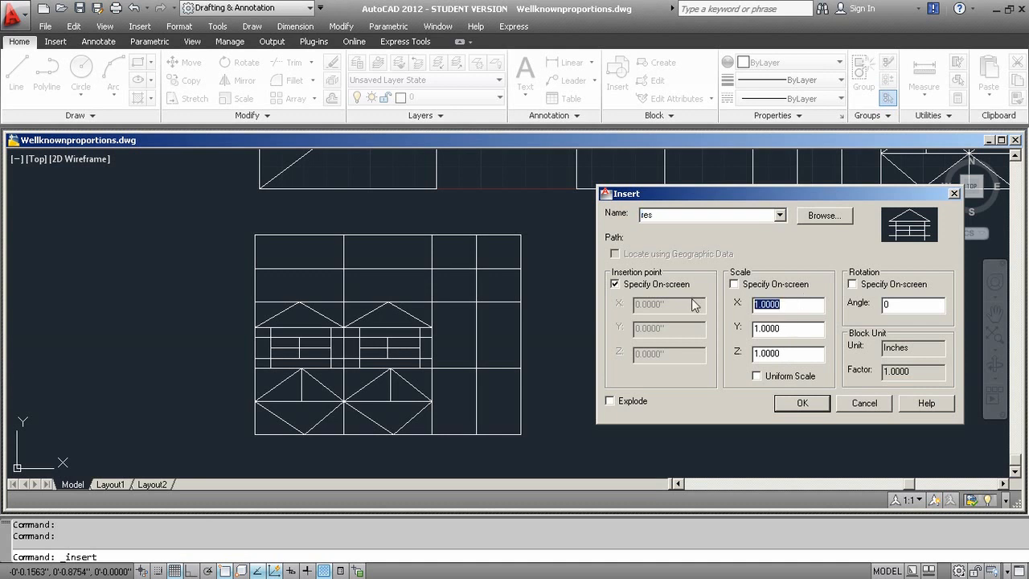
text(.5)
click(800, 403)
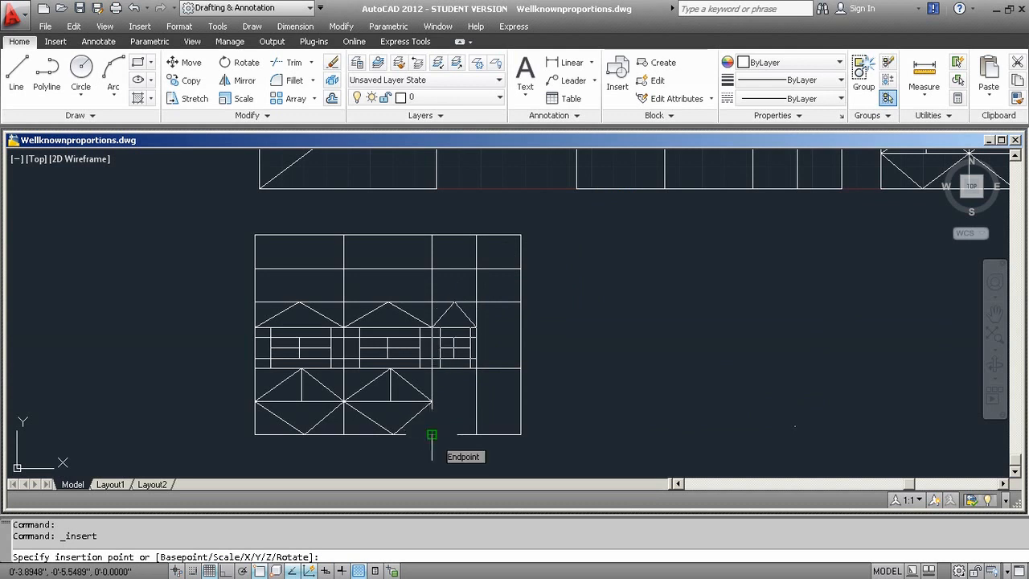
click(431, 435)
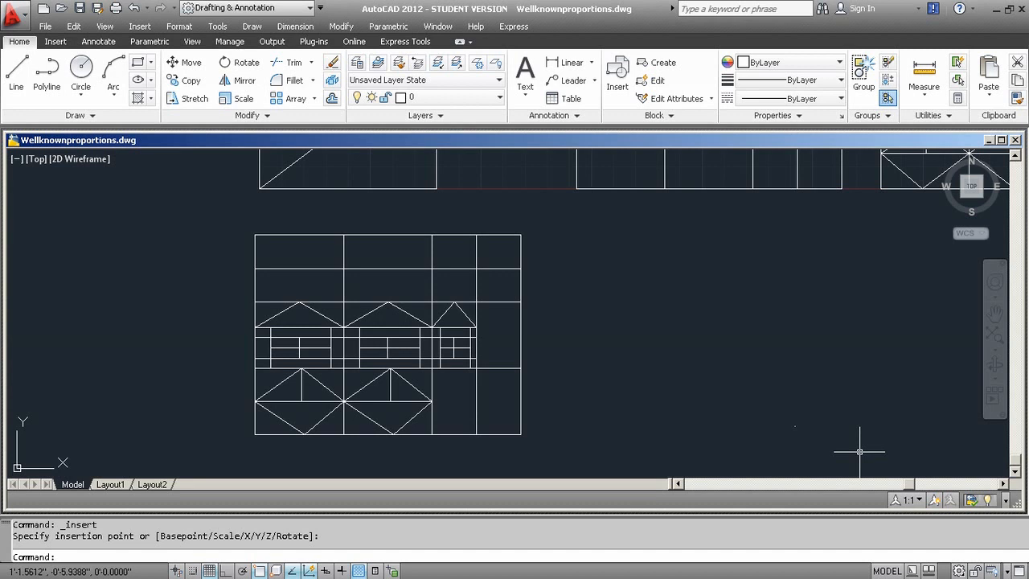
key(Return)
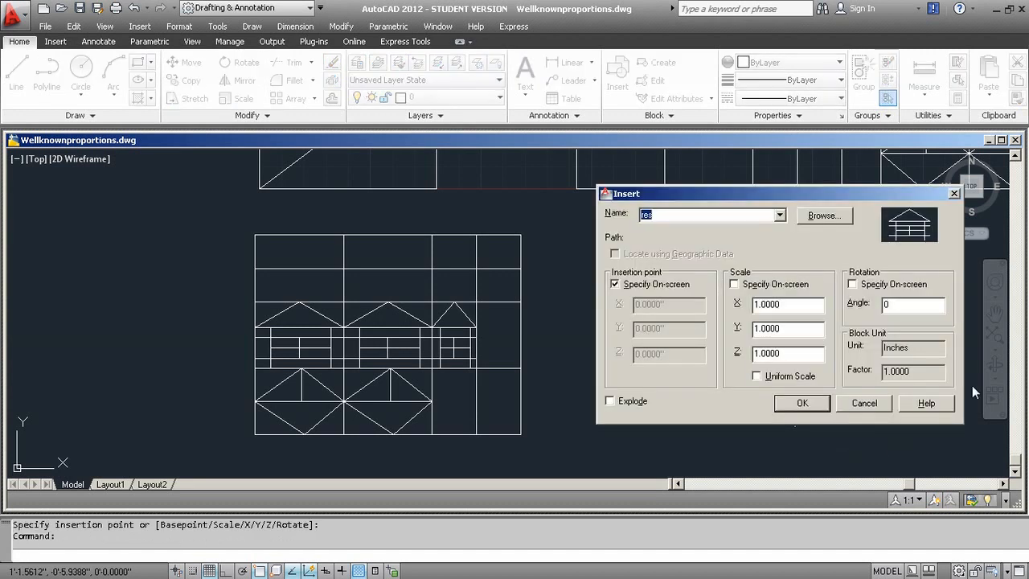
double_click(793, 327)
key(BackSpace)
click(824, 408)
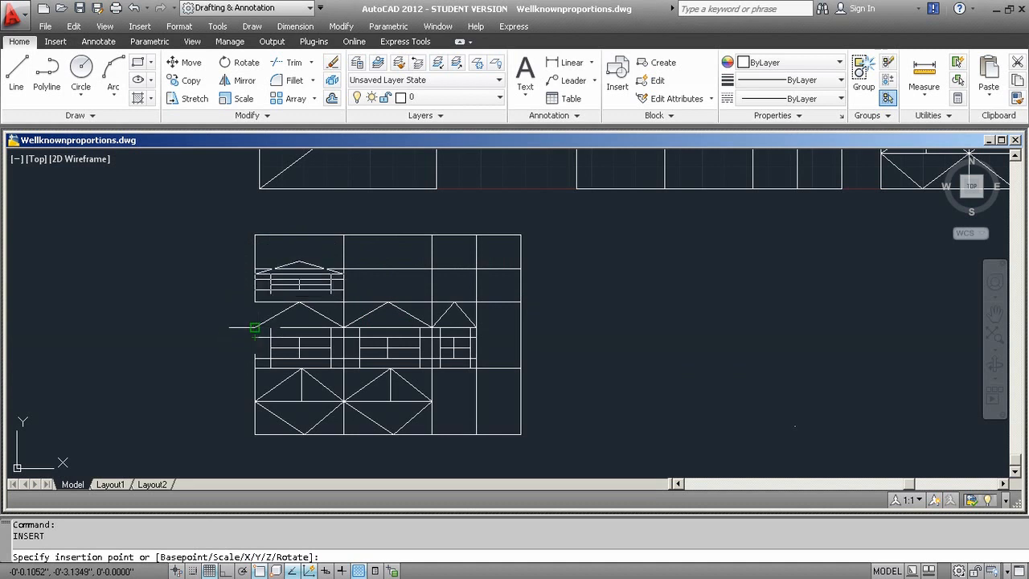
key(Escape)
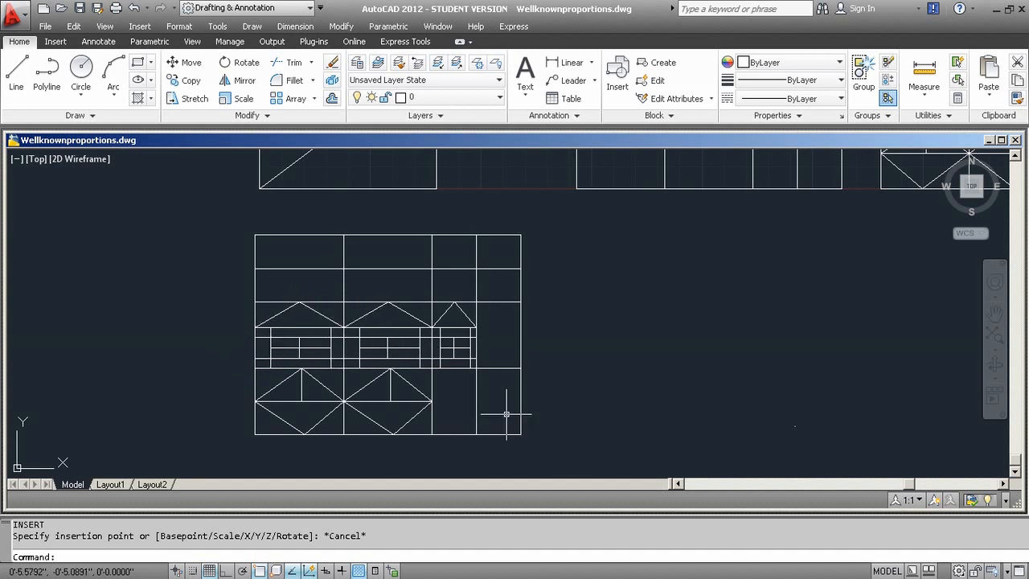
Insert the res block with a Y scale of .5 and object snap off, fitting it into the cell directly above the left house.
key(Return)
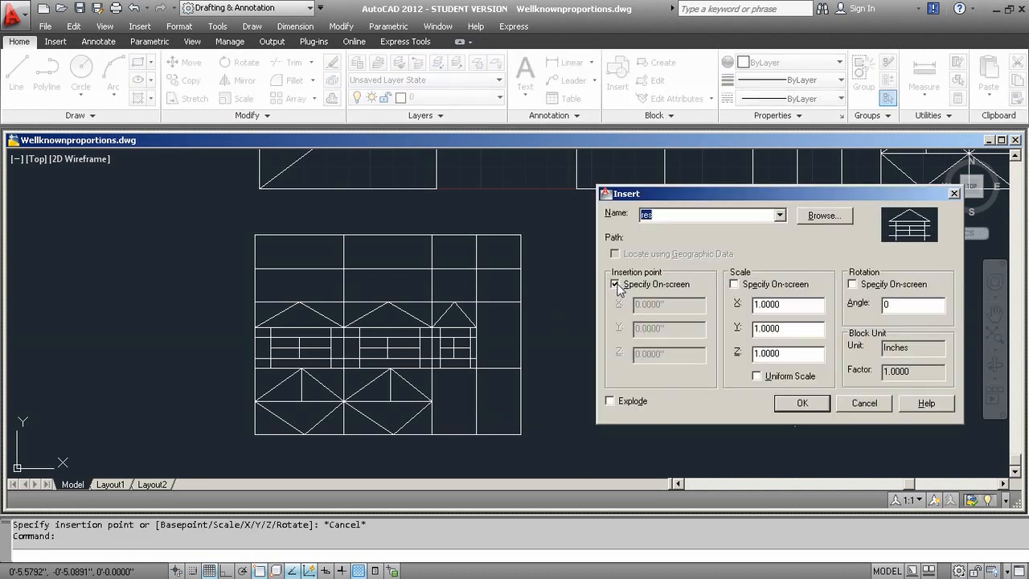
double_click(793, 329)
text(.5)
click(801, 403)
click(275, 571)
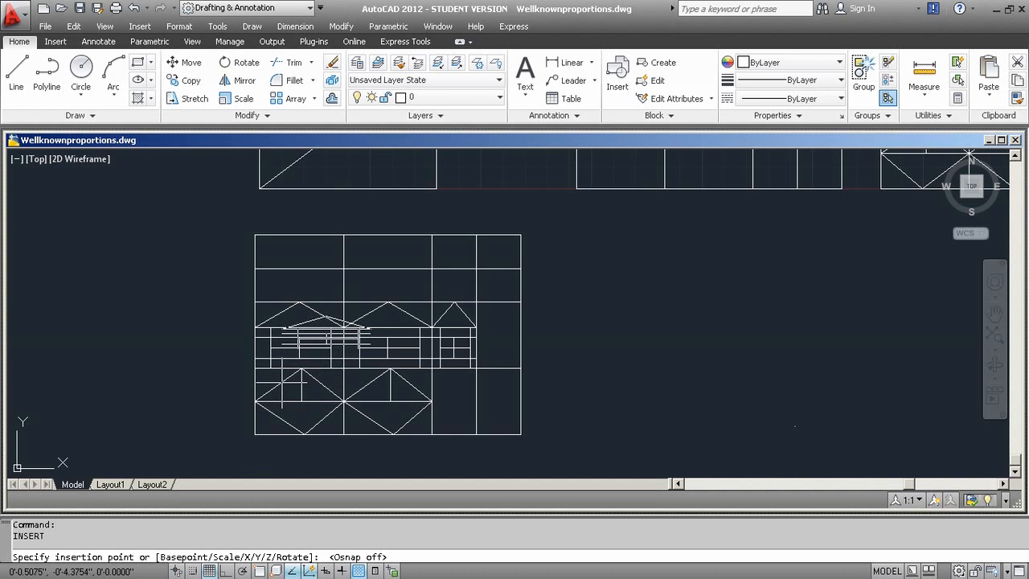
scroll(256, 338, up, 3)
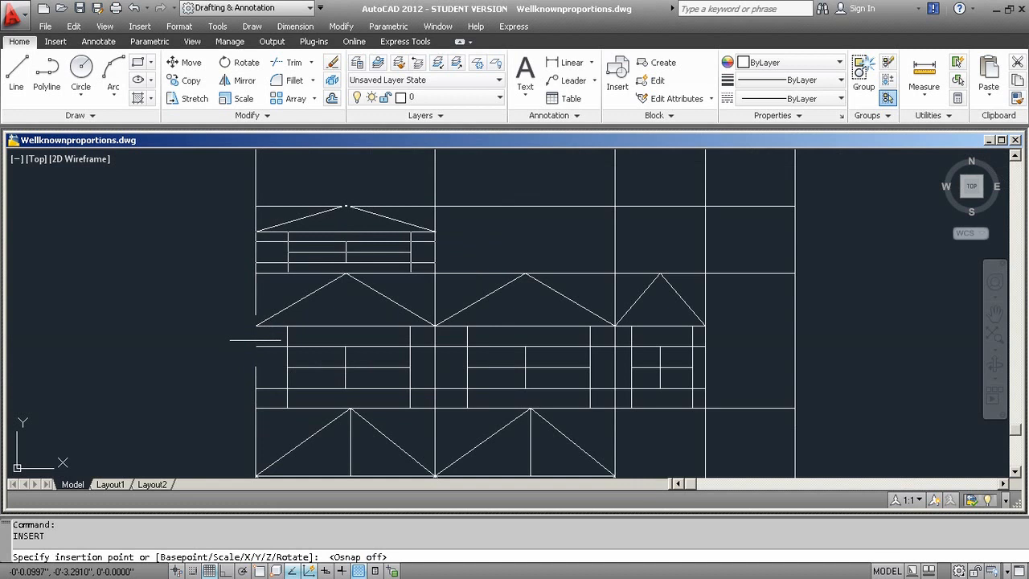
click(255, 340)
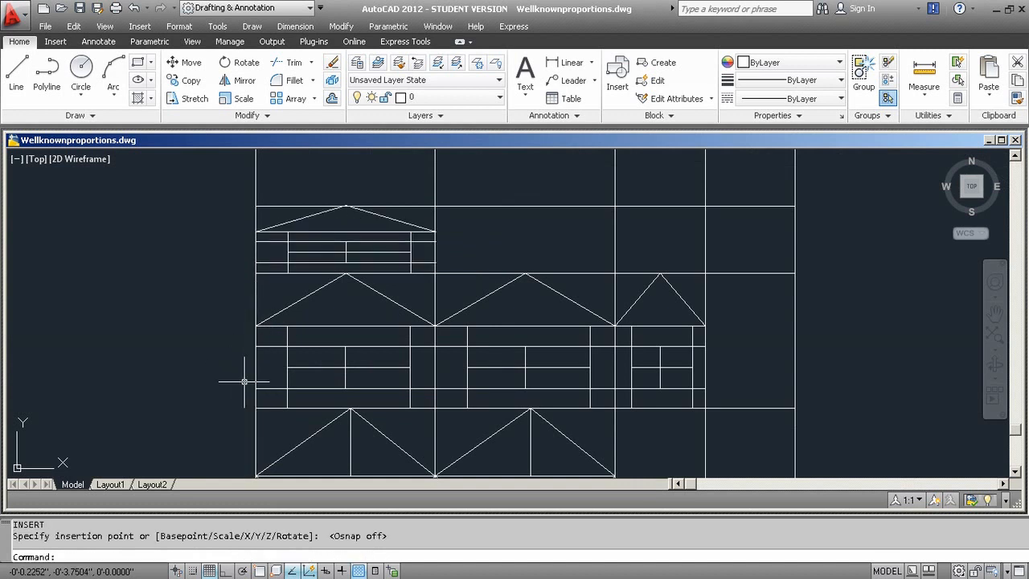
Examine the finished coloured cityscape next to the completed line drawing as a reference for the fills.
scroll(245, 373, down, 2)
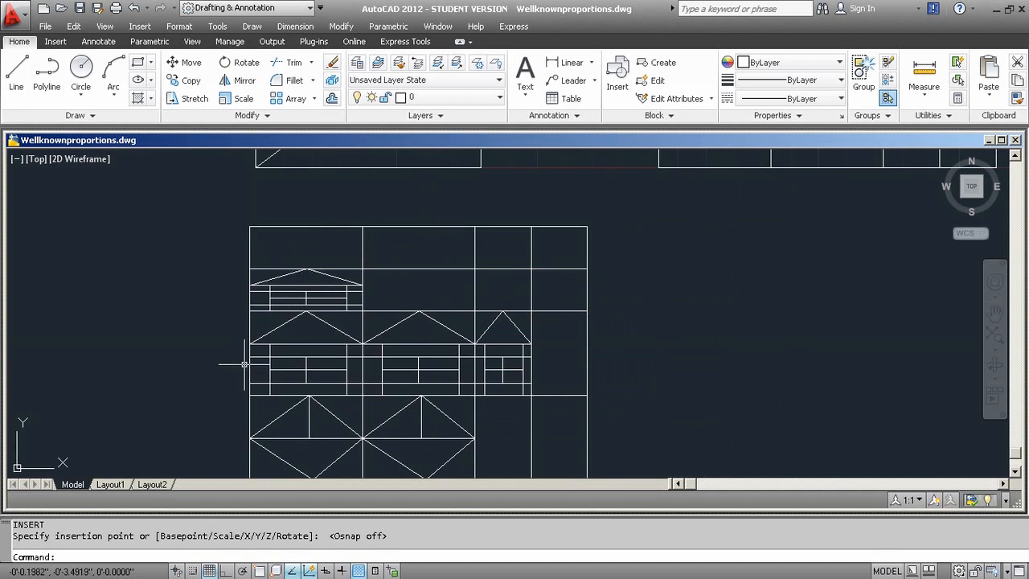
scroll(255, 359, down, 2)
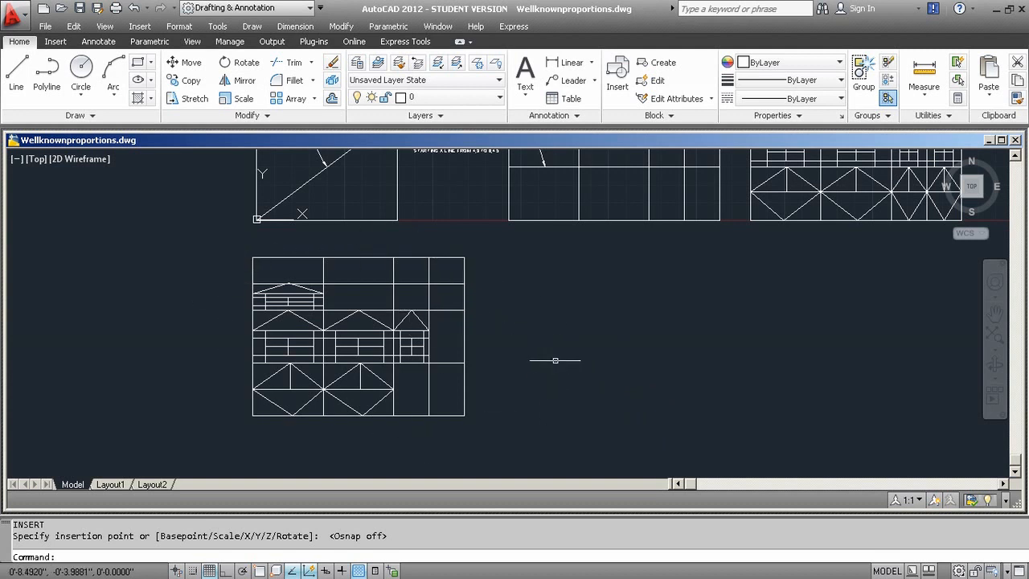
middle_drag(671, 290, 66, 422)
scroll(551, 302, up, 2)
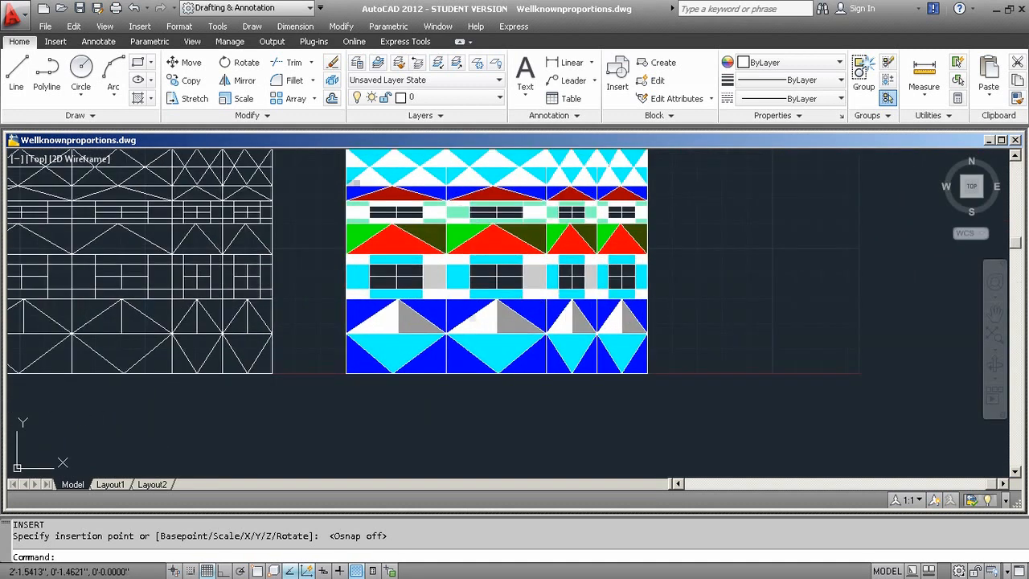
middle_drag(541, 308, 468, 358)
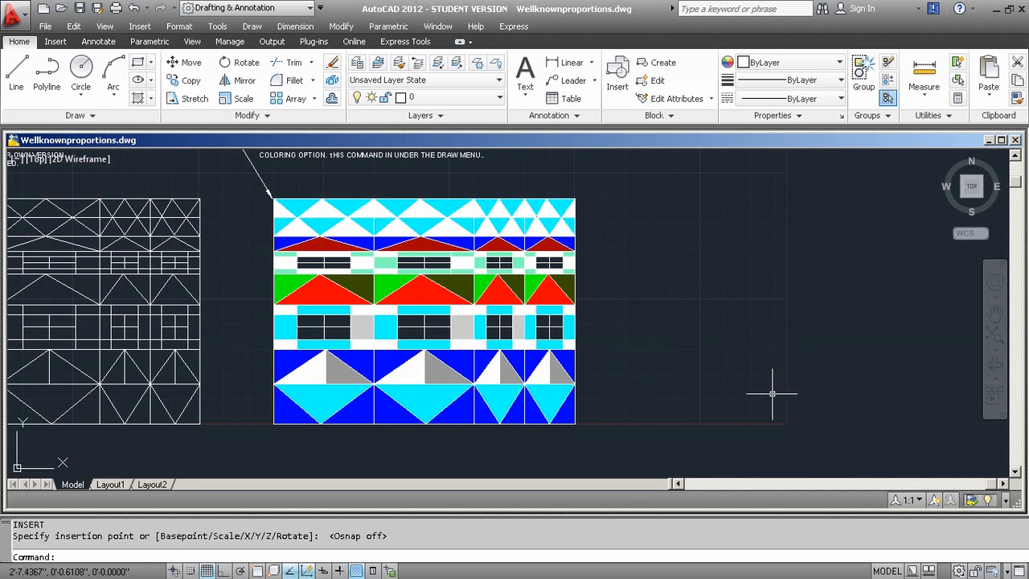